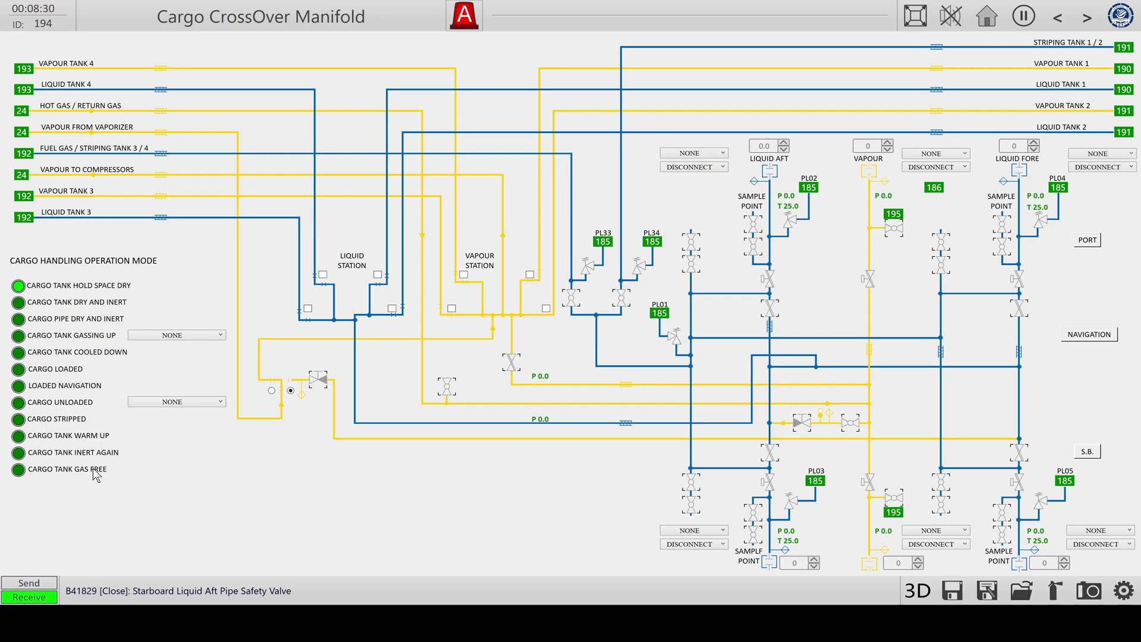
From the mimic directory, open NO.1 CargoTank and sample the port tank top (21.05% O2, 78.31% N2).
{"action": "left_click", "coordinate": [990, 23]}
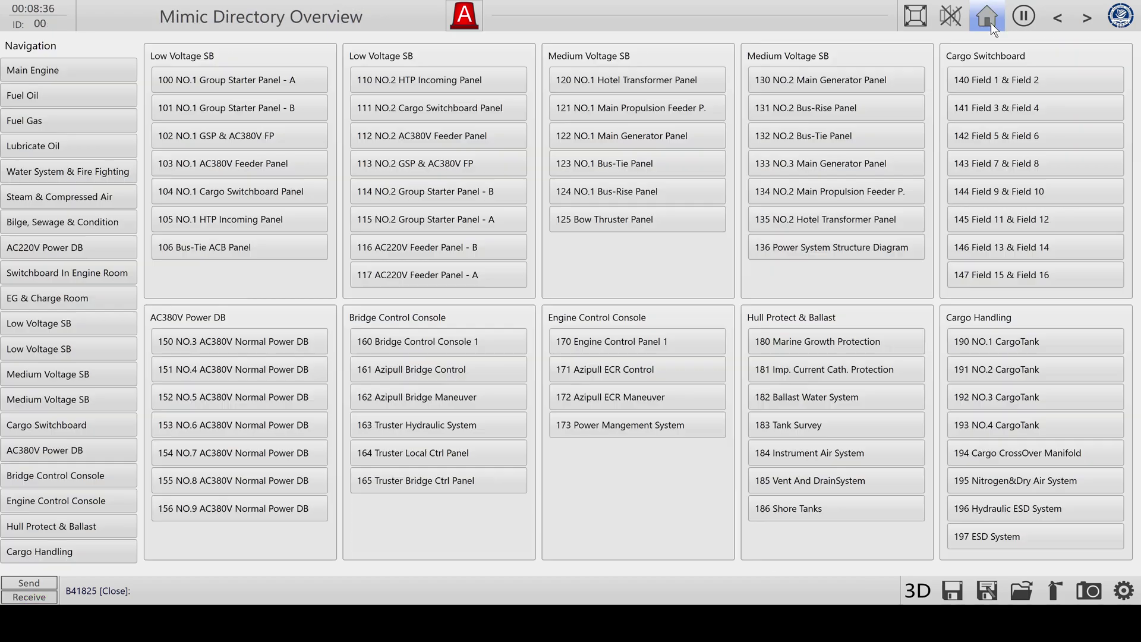
{"action": "left_click", "coordinate": [1011, 347]}
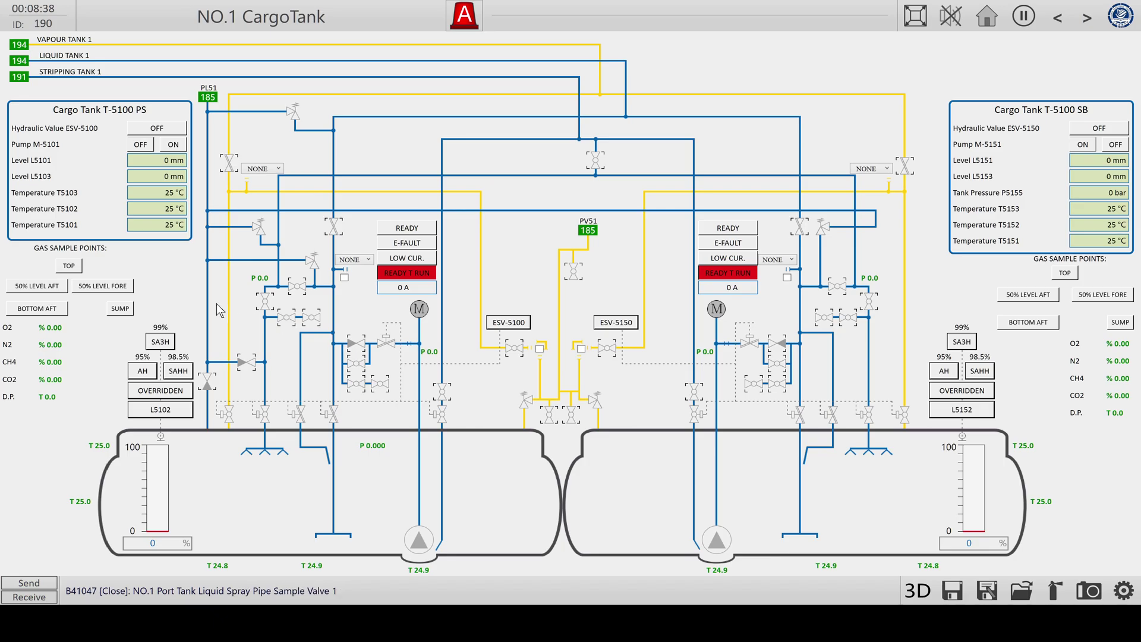
{"action": "left_click", "coordinate": [63, 267]}
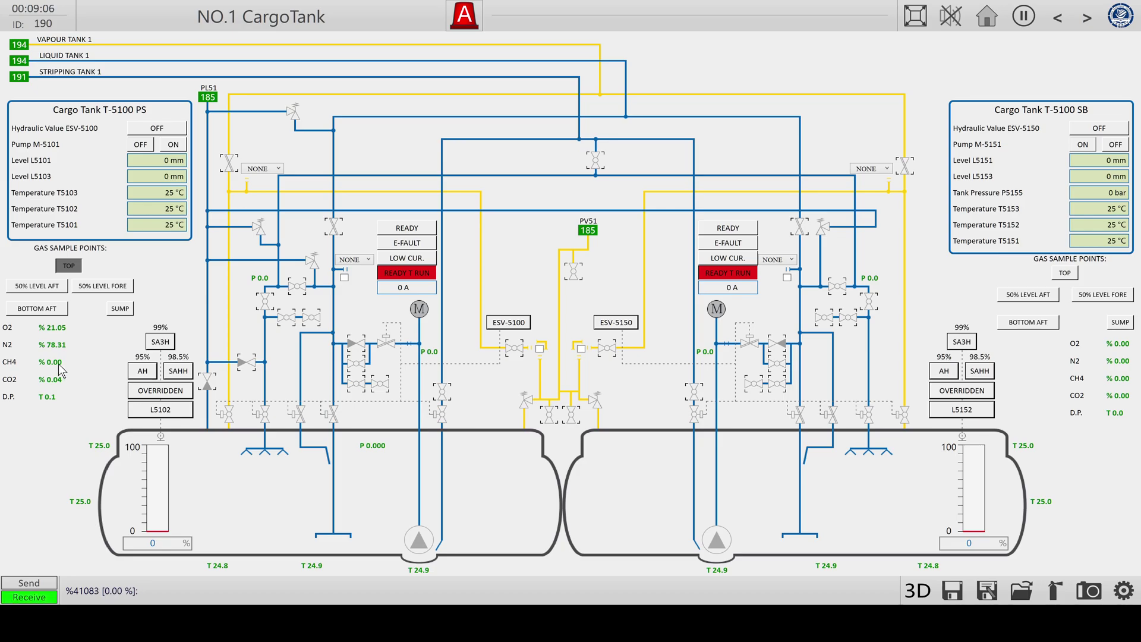
Inspect the 195 Nitrogen & Dry Air System and 194 Cargo CrossOver Manifold screens, returning Home after each.
{"action": "left_click", "coordinate": [998, 18]}
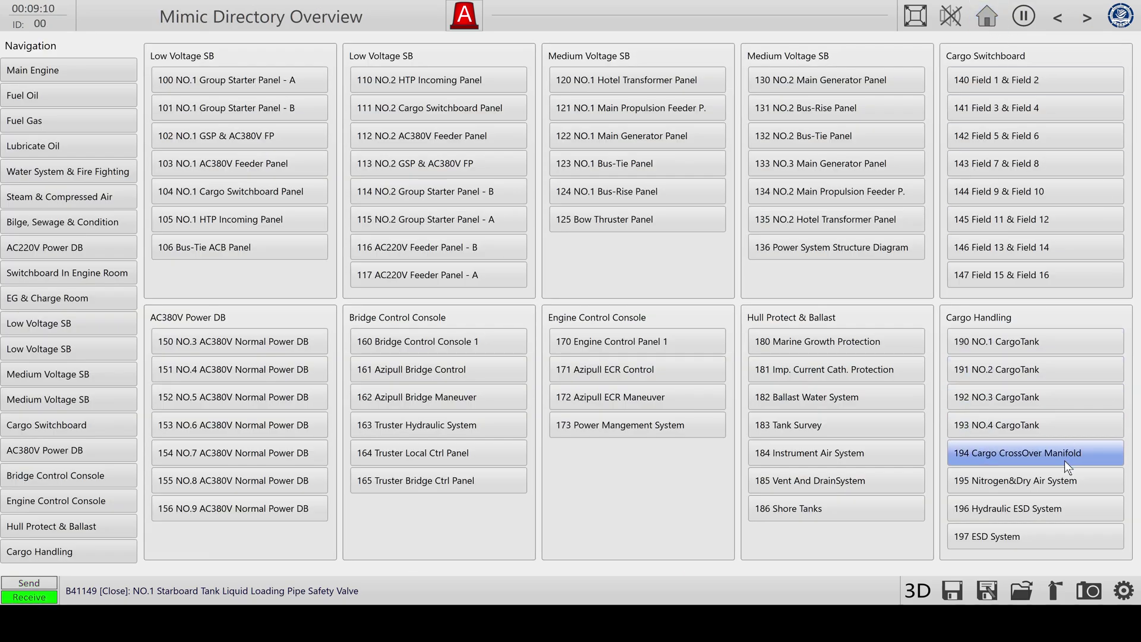
{"action": "left_click", "coordinate": [1064, 476]}
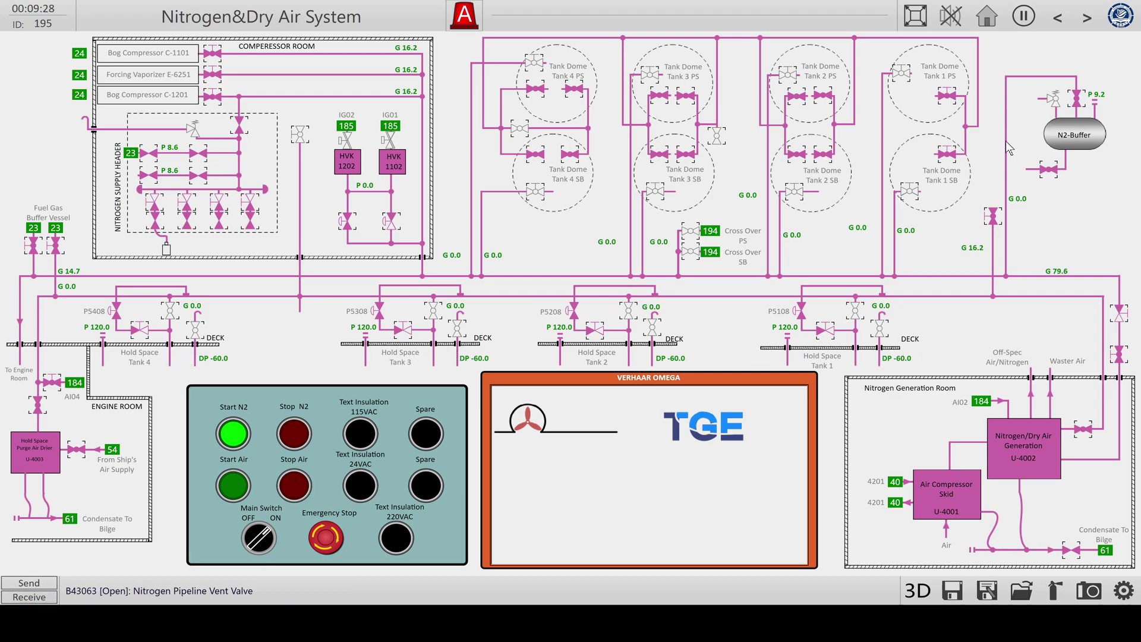
{"action": "left_click", "coordinate": [994, 24]}
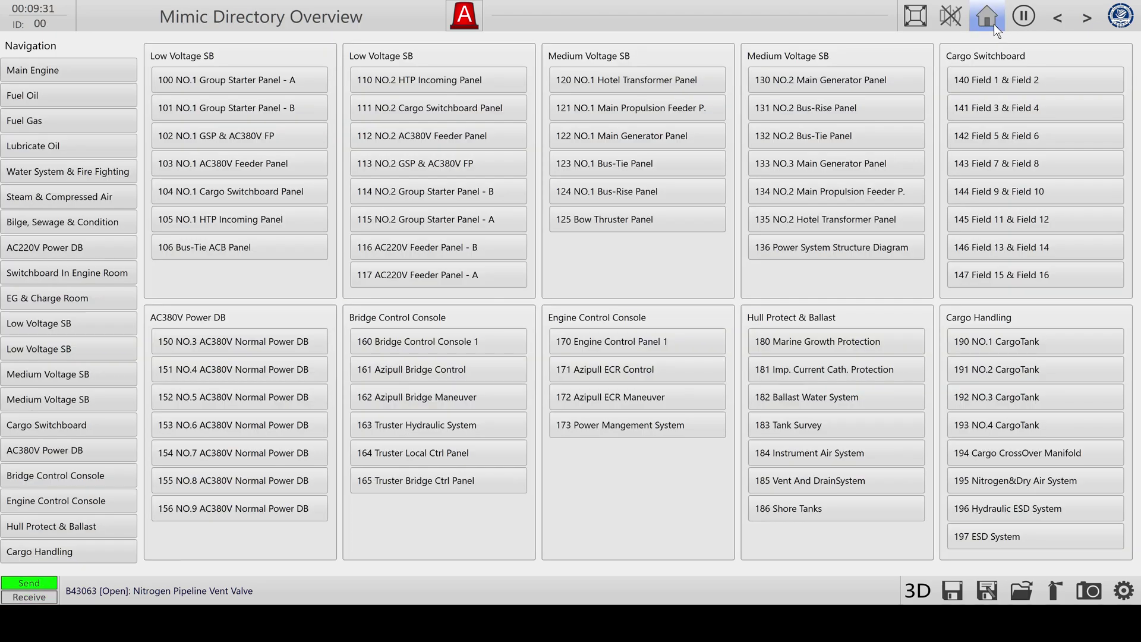
{"action": "left_click", "coordinate": [1032, 455]}
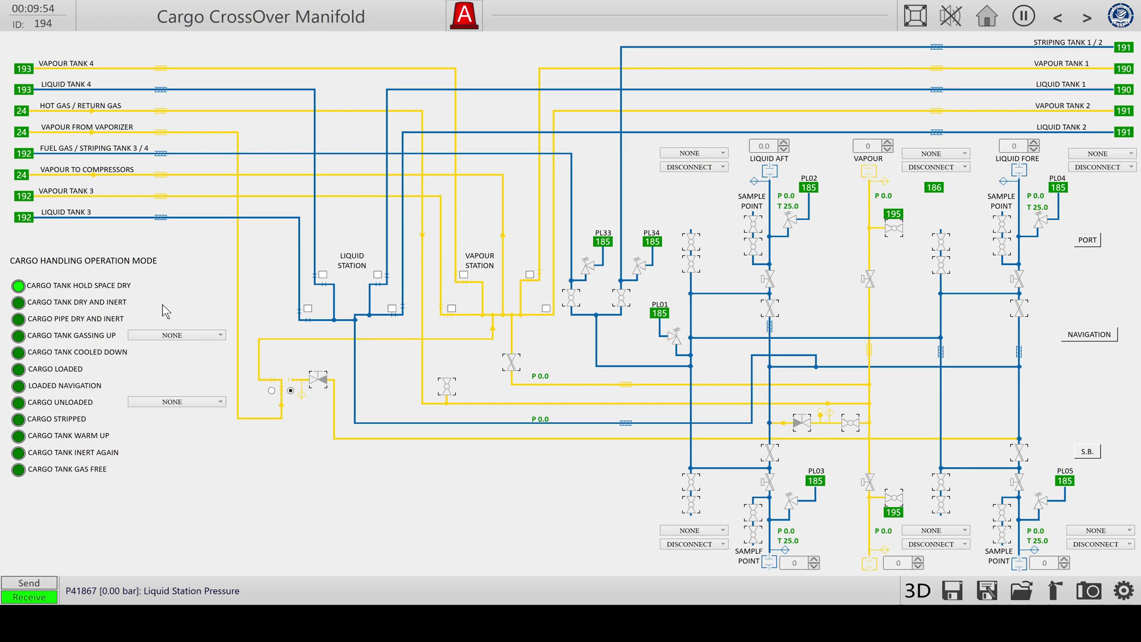
{"action": "left_click", "coordinate": [993, 17]}
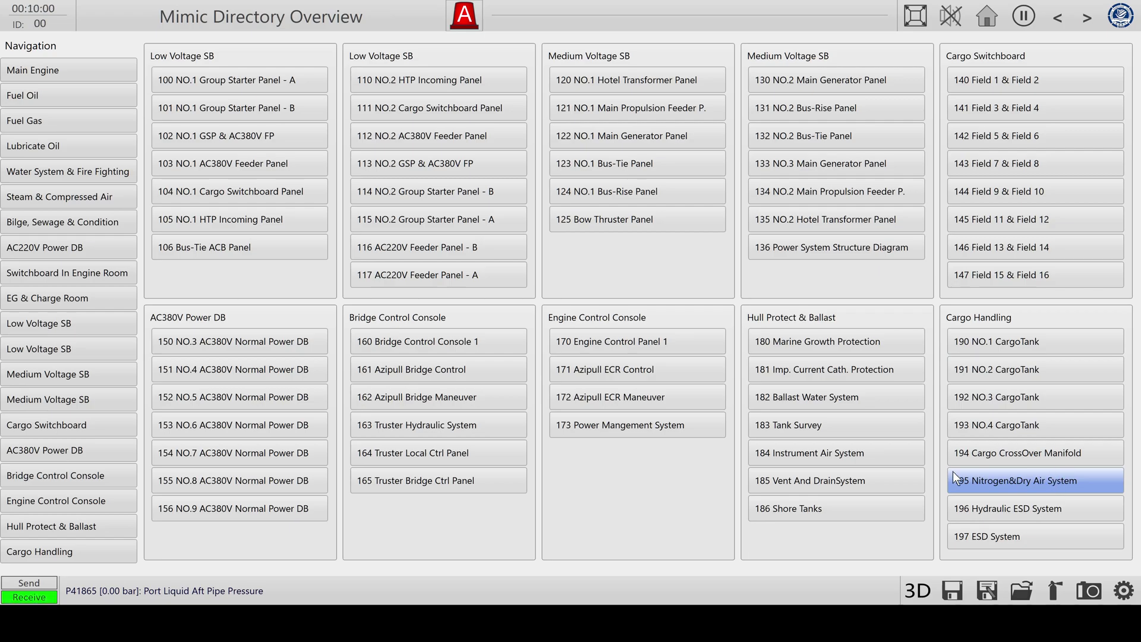
On 186 Shore Tanks, open the nitrogen tank valve and both branch valves, bringing Liquid Line 1 to 7.0.
{"action": "left_click", "coordinate": [850, 499]}
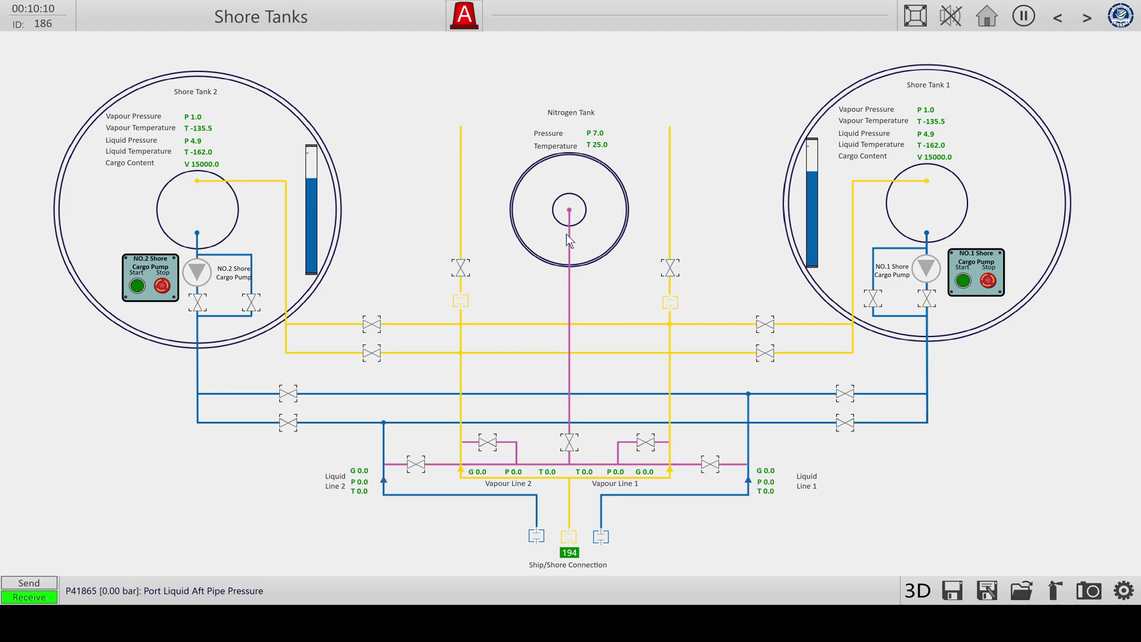
{"action": "left_click", "coordinate": [570, 442]}
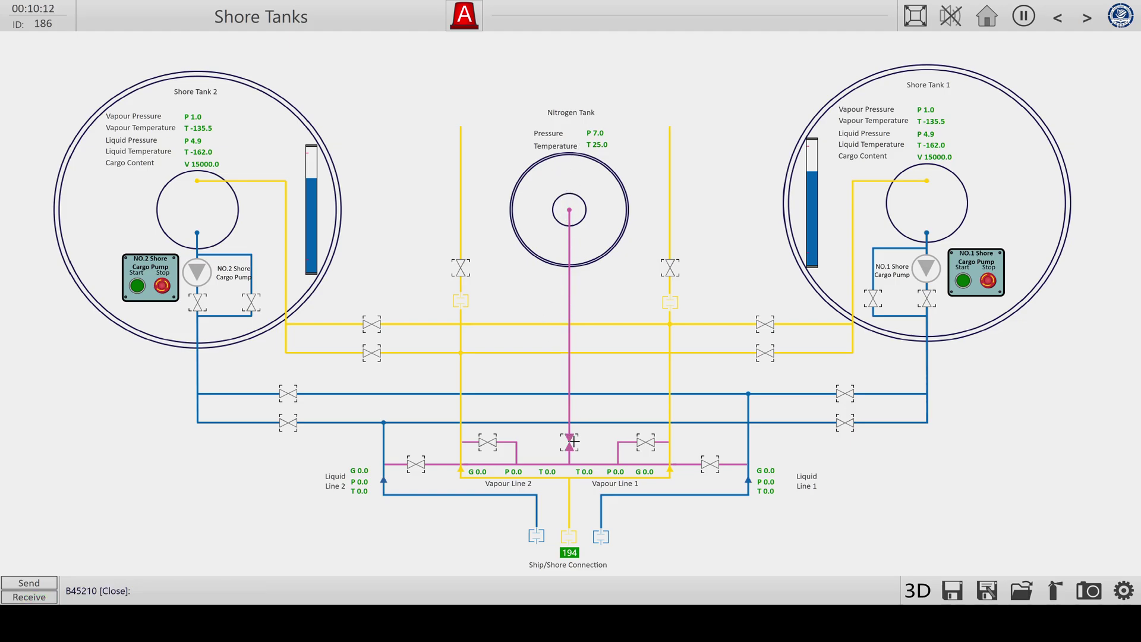
{"action": "left_click", "coordinate": [416, 464]}
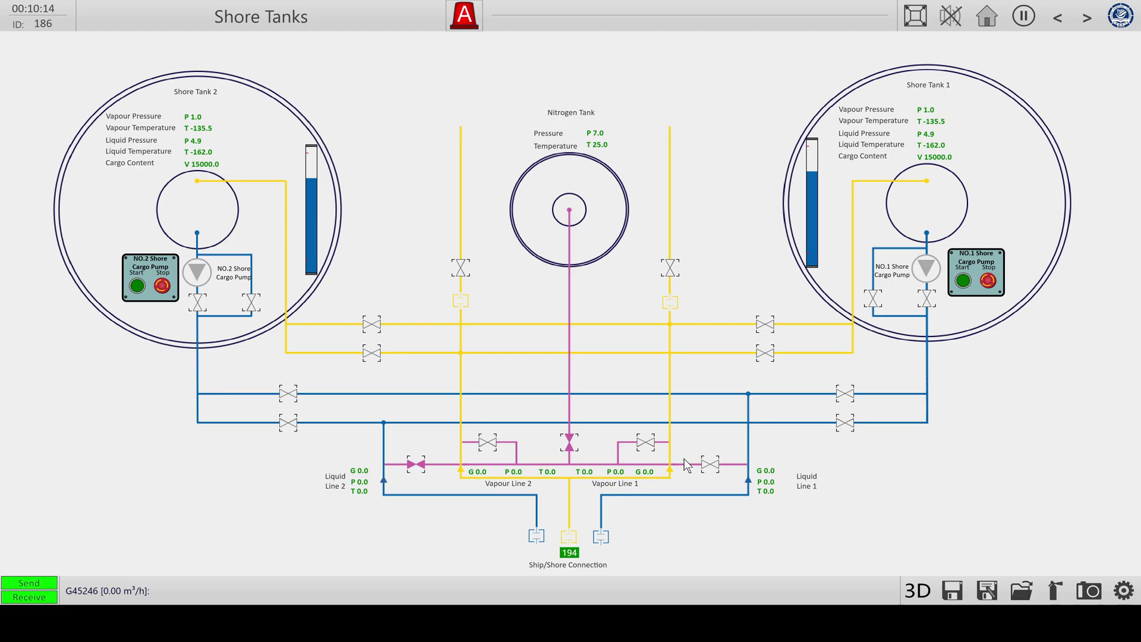
{"action": "left_click", "coordinate": [711, 463]}
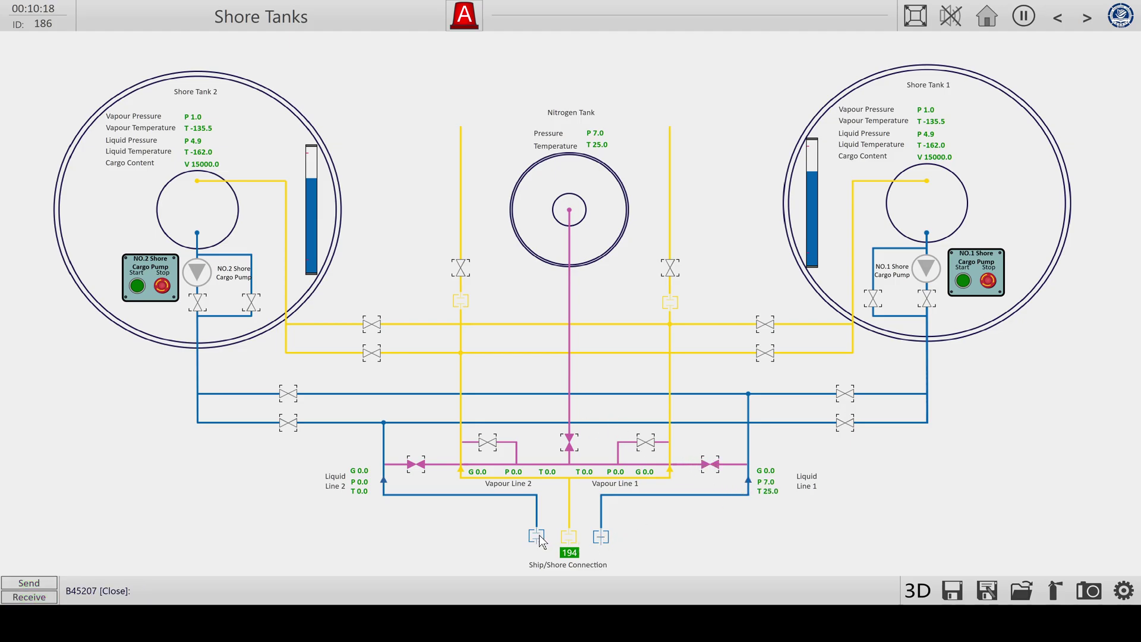
{"action": "left_click", "coordinate": [570, 553]}
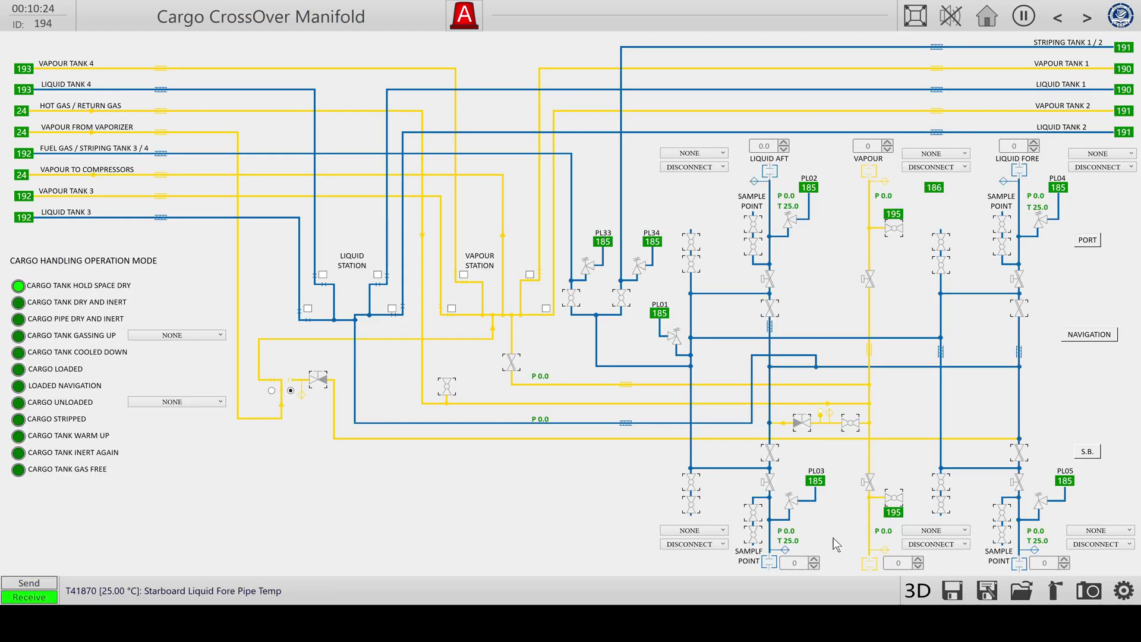
Set port Liquid Aft and Fore to NITROGEN/LOADING, open both hand valves, and route the station to Liquid Tank 4.
{"action": "left_click", "coordinate": [1091, 240]}
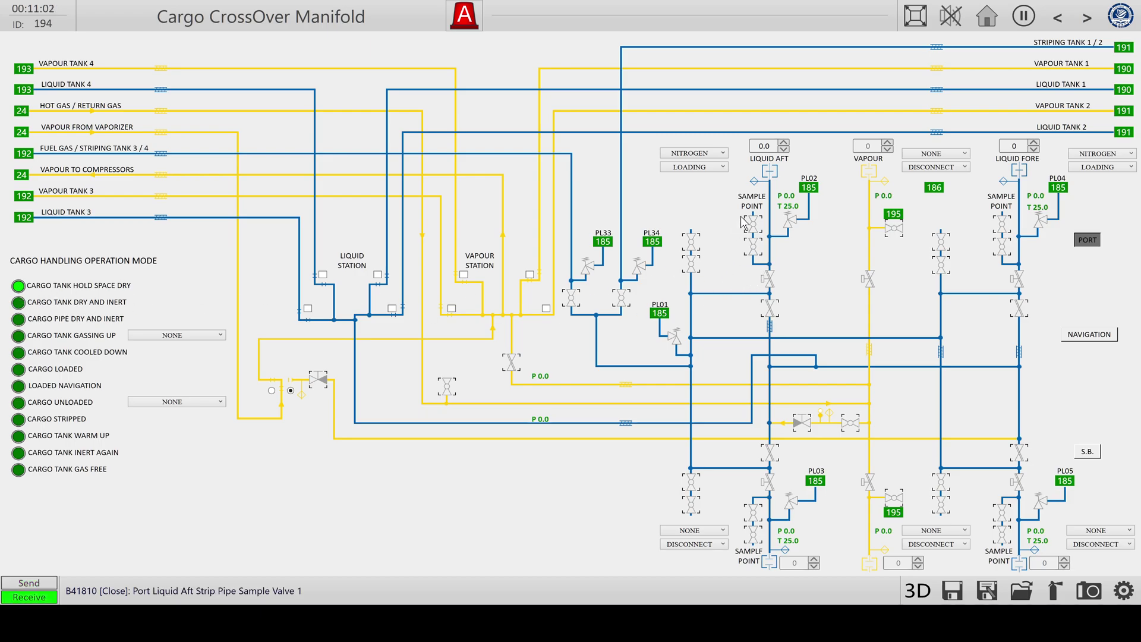
{"action": "left_click", "coordinate": [770, 307]}
{"action": "left_click", "coordinate": [1020, 307]}
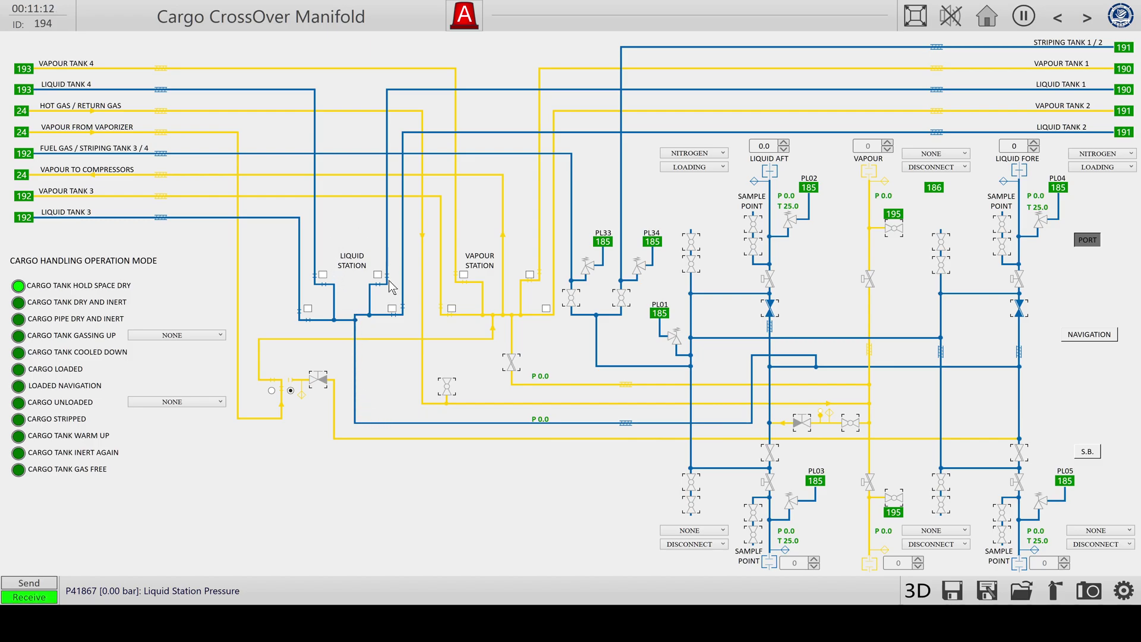
{"action": "left_click", "coordinate": [323, 274]}
On the 193 NO.4 CargoTank mimic, turn hydraulic valves ESV-5400 and ESV-5450 ON.
{"action": "left_click", "coordinate": [29, 92]}
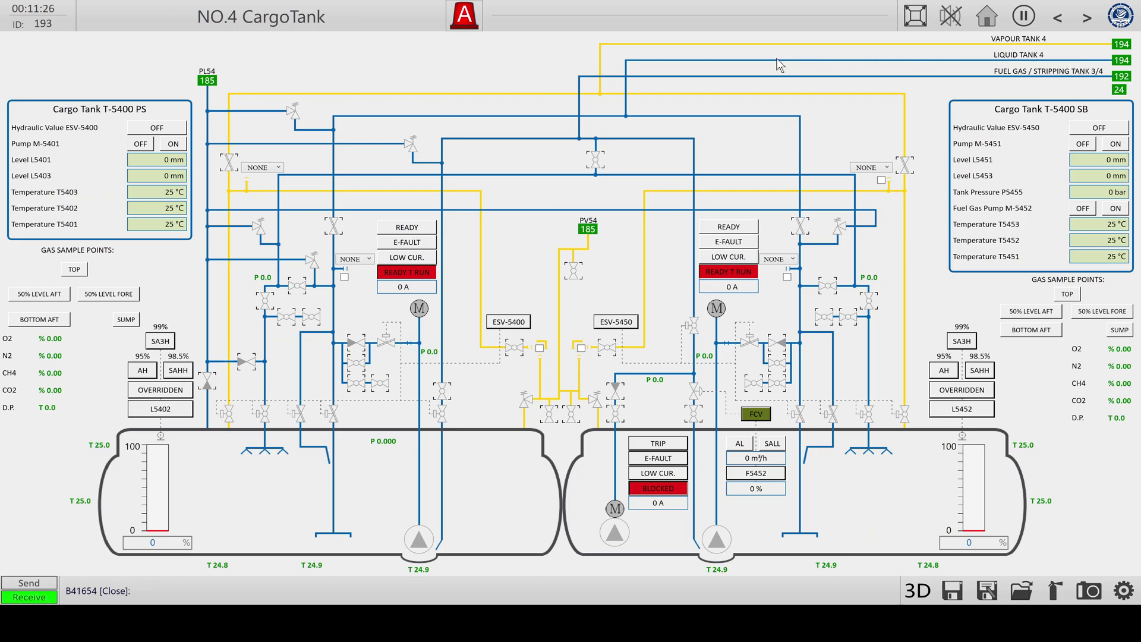
{"action": "left_click", "coordinate": [156, 129]}
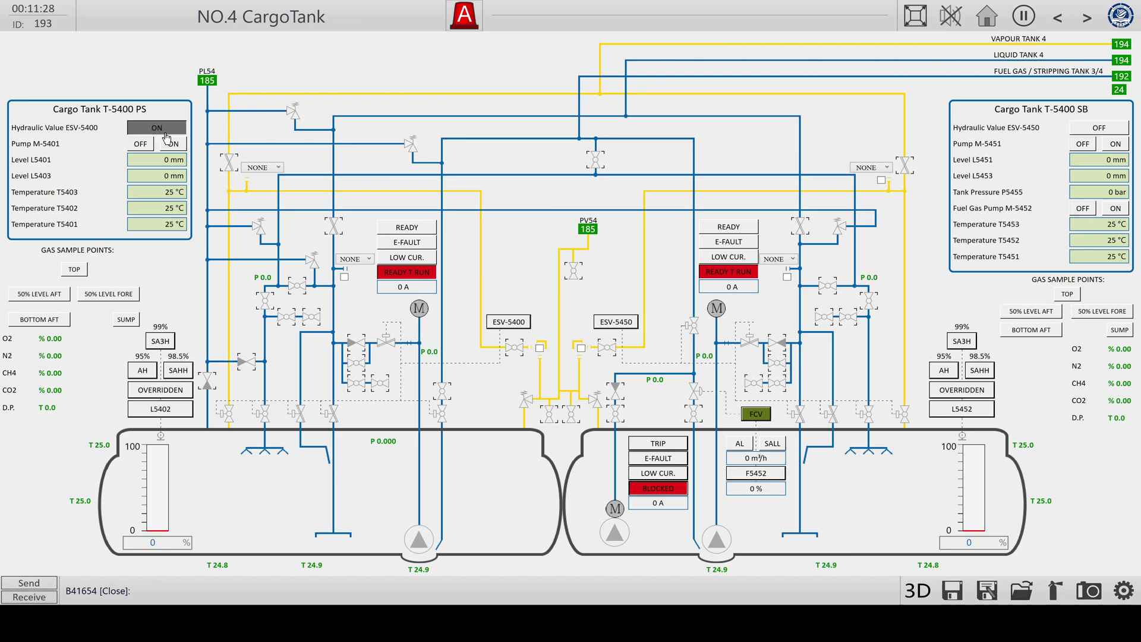
{"action": "left_click", "coordinate": [1100, 128]}
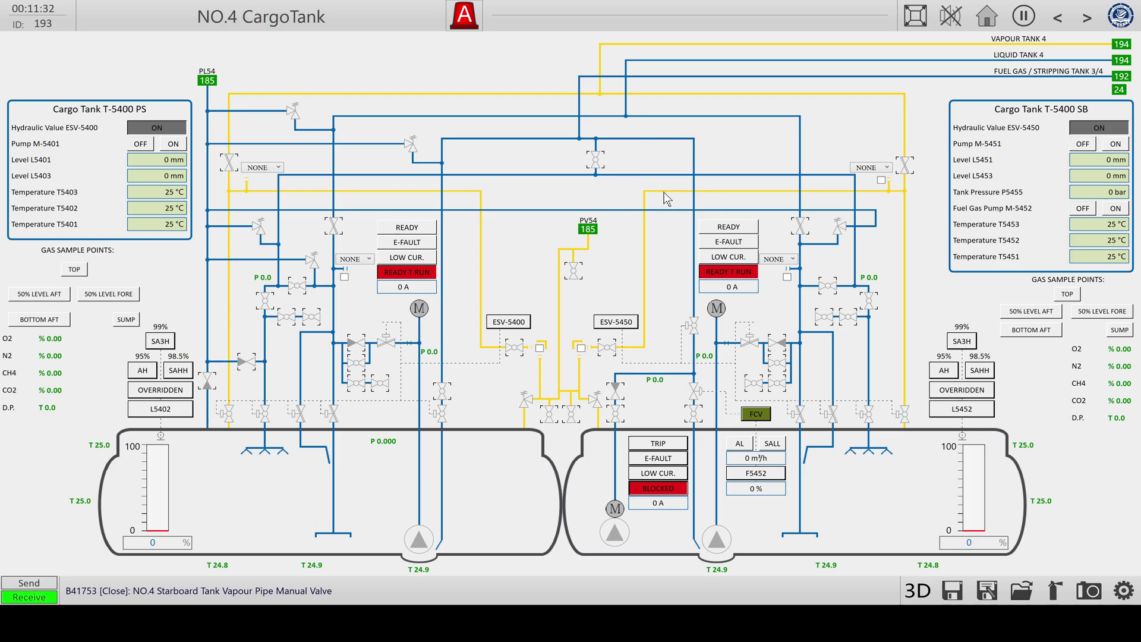
Start the second U-9401 pump on 196 Hydraulic ESD System, then go back to NO.4 CargoTank.
{"action": "left_click", "coordinate": [987, 16]}
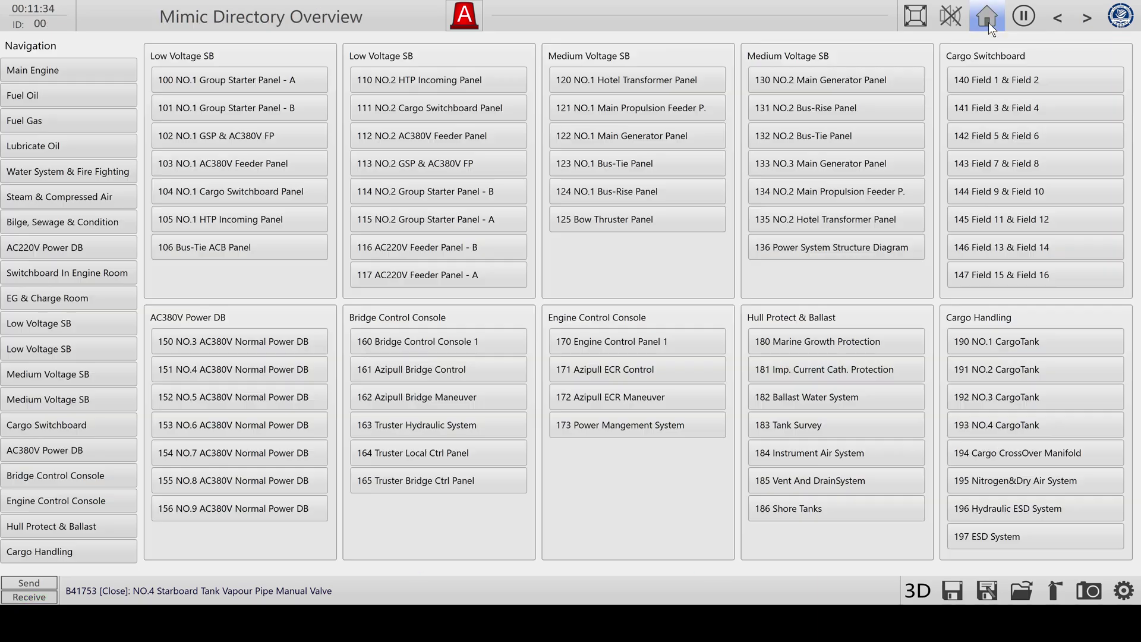
{"action": "left_click", "coordinate": [1071, 509]}
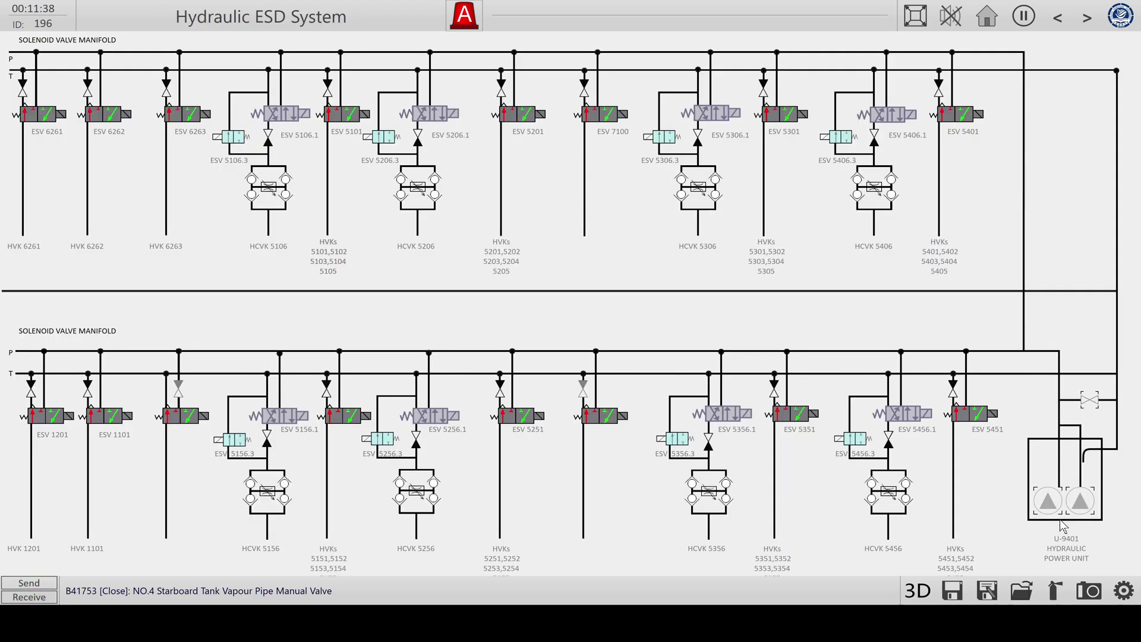
{"action": "left_click", "coordinate": [1084, 504]}
{"action": "left_click", "coordinate": [1058, 18]}
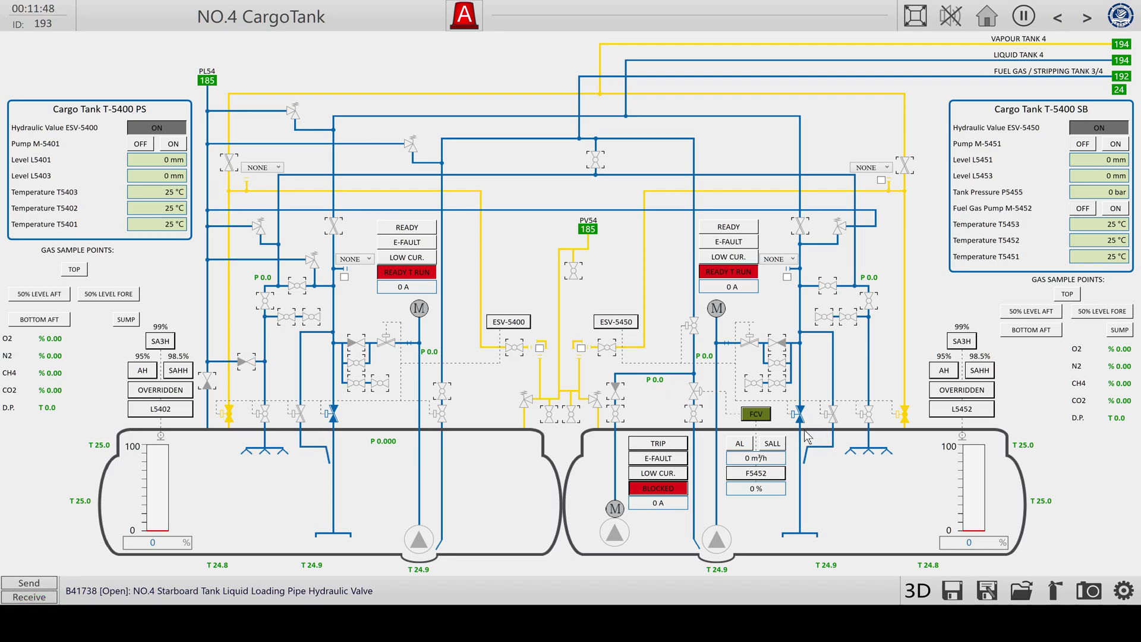
Open both NO.4 liquid loading hand valves, sample both tank tops, and open the tank 4 vapour vent valve.
{"action": "left_click", "coordinate": [334, 226]}
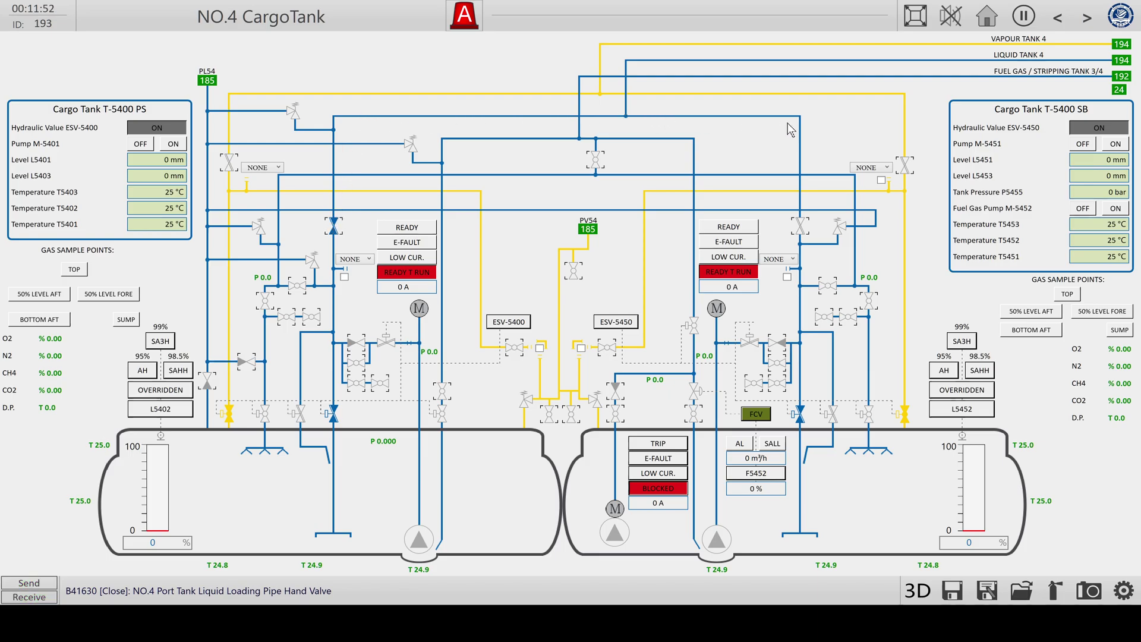
{"action": "left_click", "coordinate": [801, 227]}
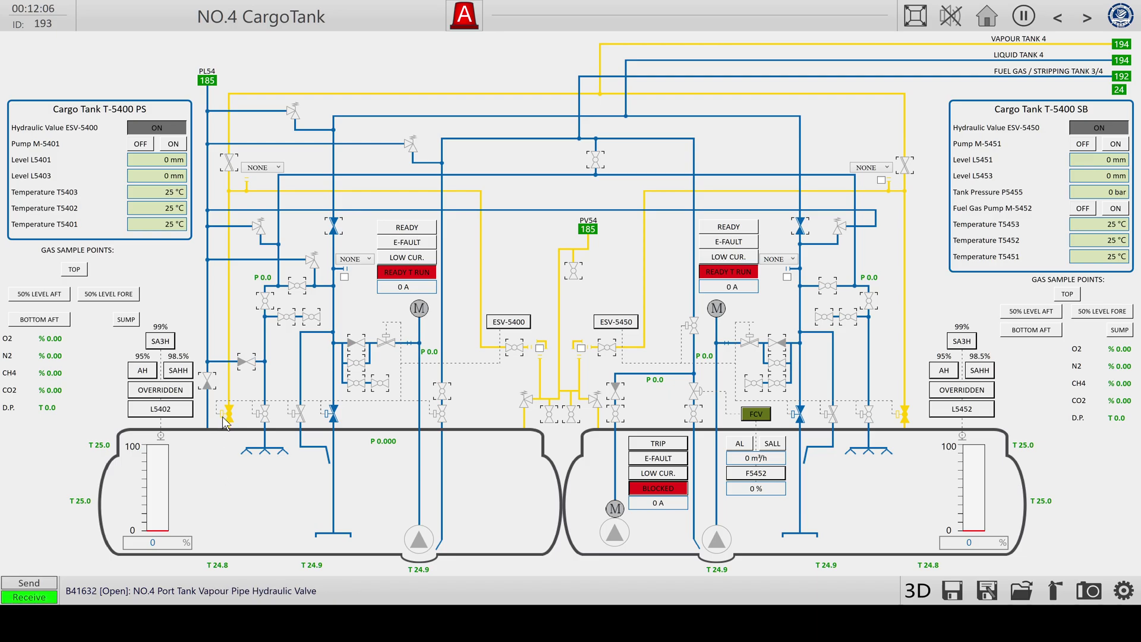
{"action": "left_click", "coordinate": [74, 269]}
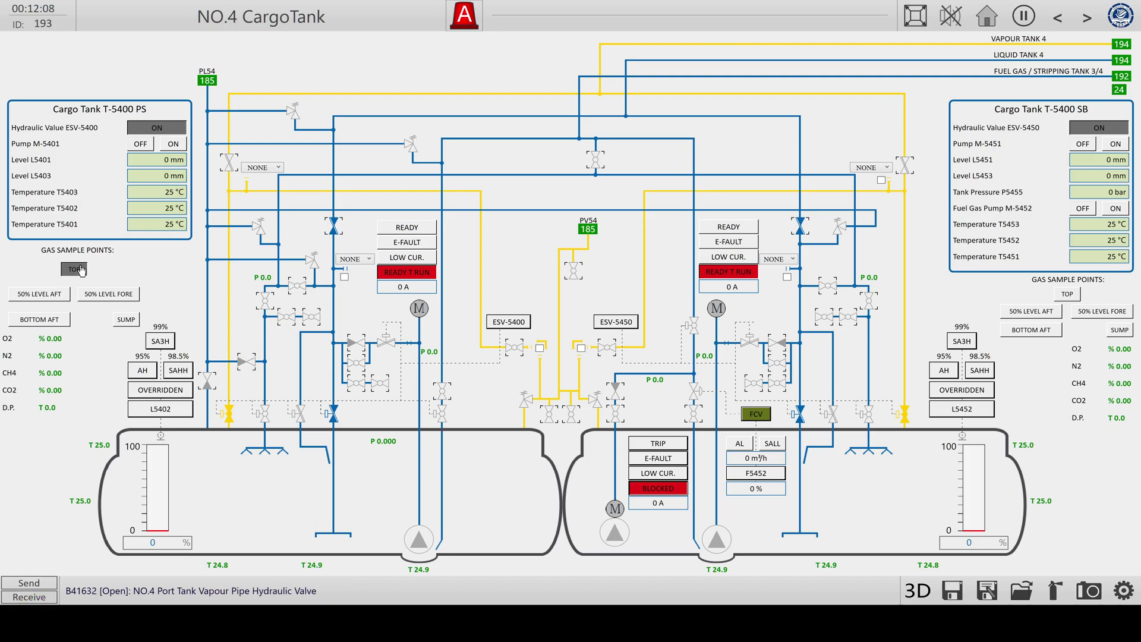
{"action": "left_click", "coordinate": [1069, 294]}
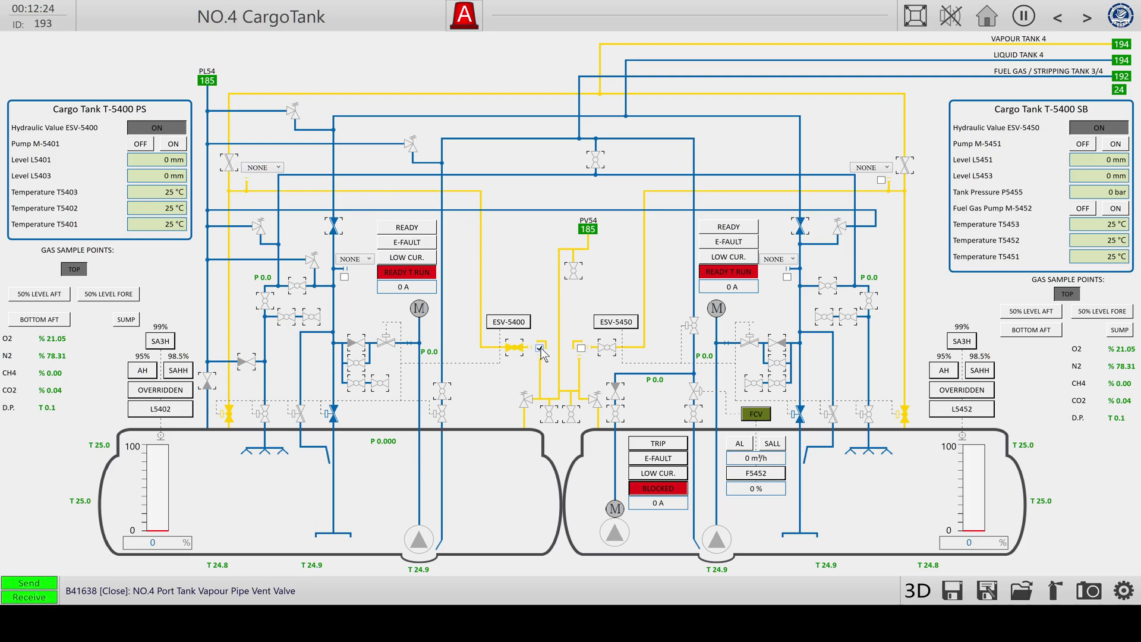
{"action": "left_click", "coordinate": [610, 349]}
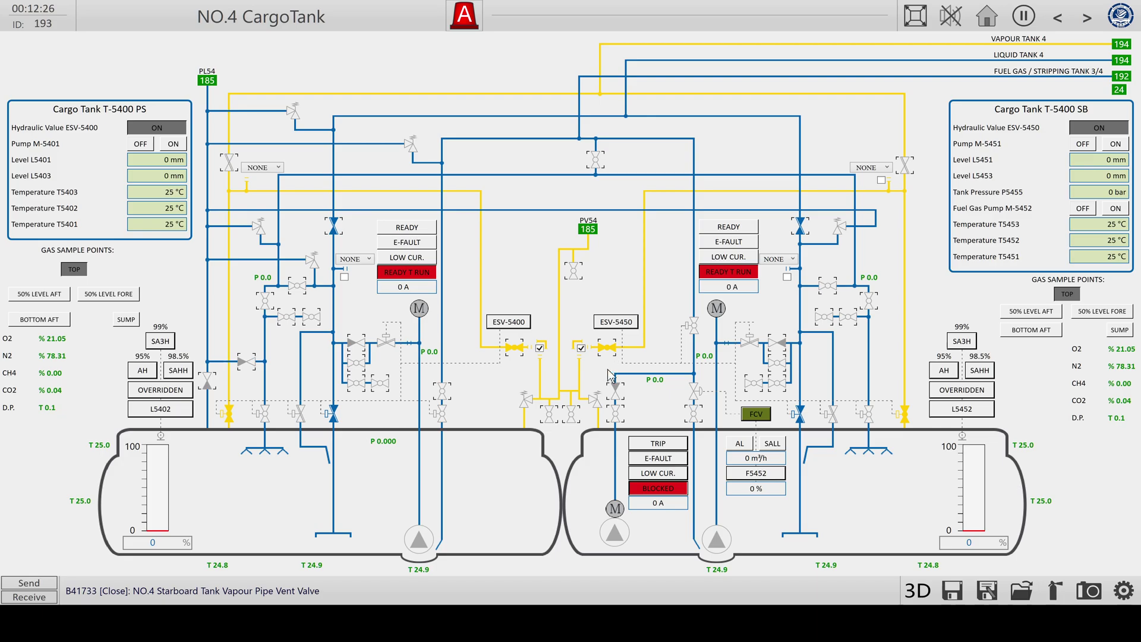
{"action": "left_click", "coordinate": [591, 228]}
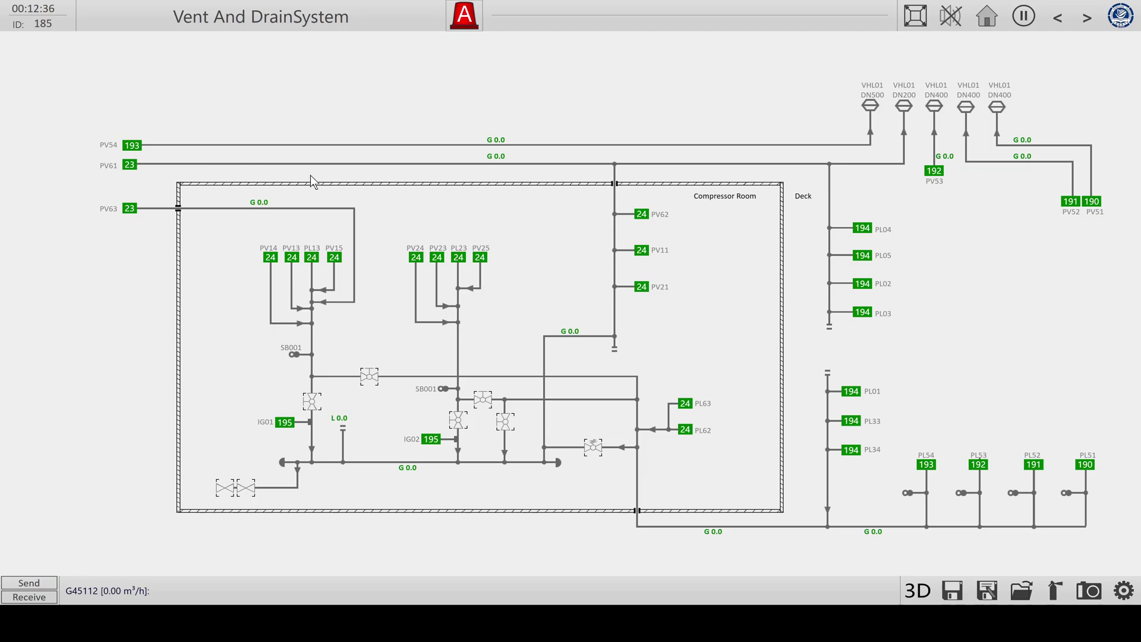
Navigate via the Home directory to 193 NO.4 CargoTank, then to the 194 Cargo CrossOver Manifold.
{"action": "left_click", "coordinate": [133, 165]}
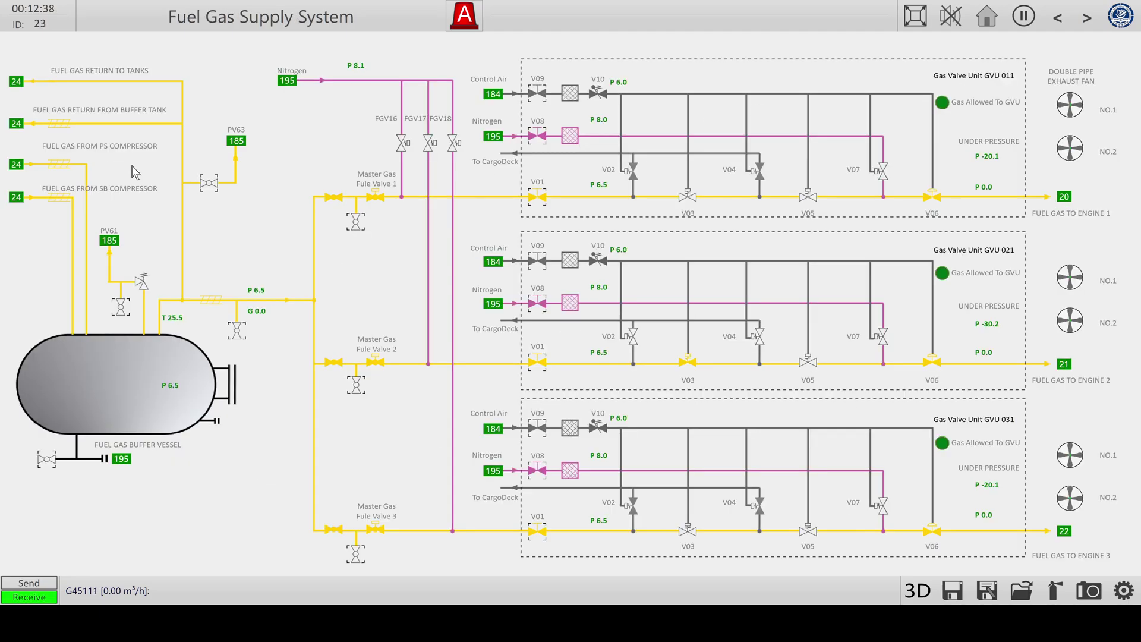
{"action": "left_click", "coordinate": [1003, 20]}
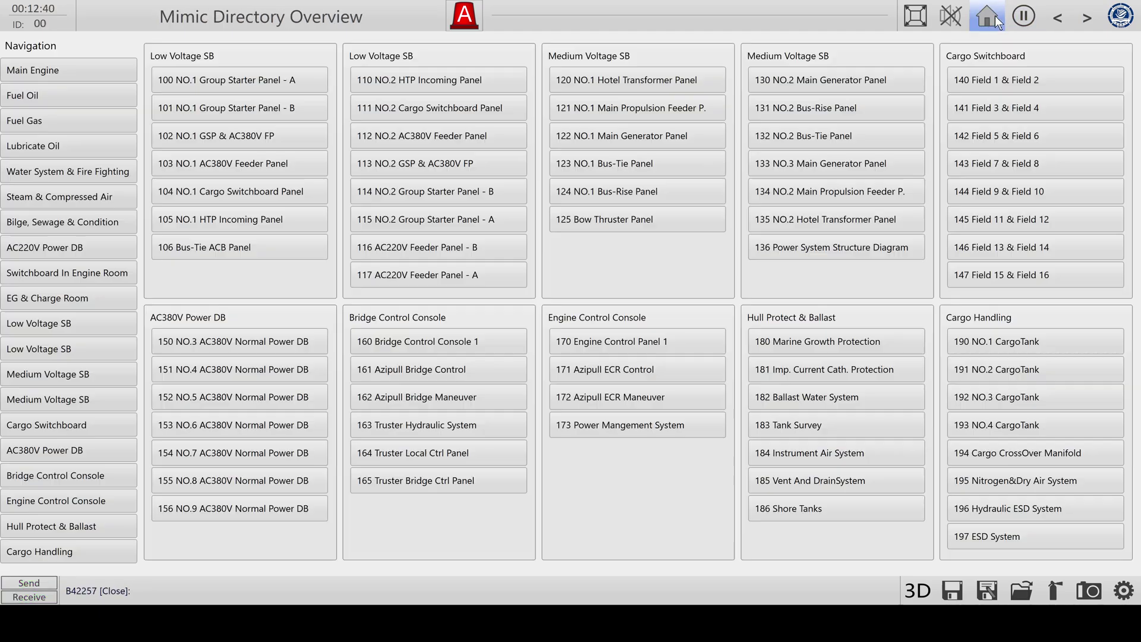
{"action": "left_click", "coordinate": [1019, 421]}
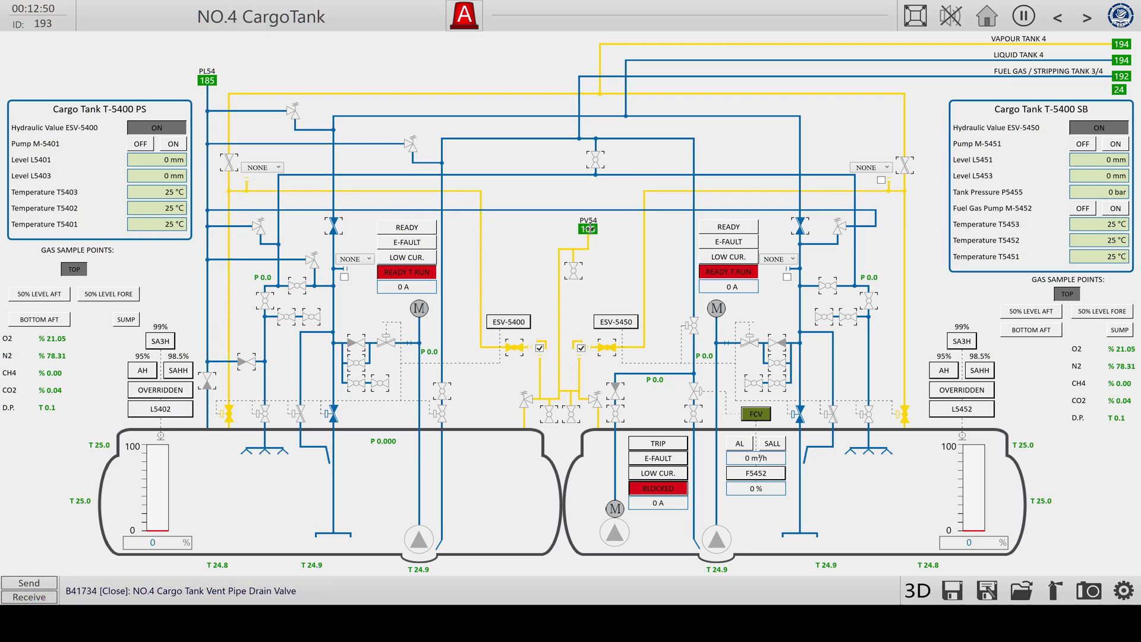
{"action": "left_click", "coordinate": [1122, 61]}
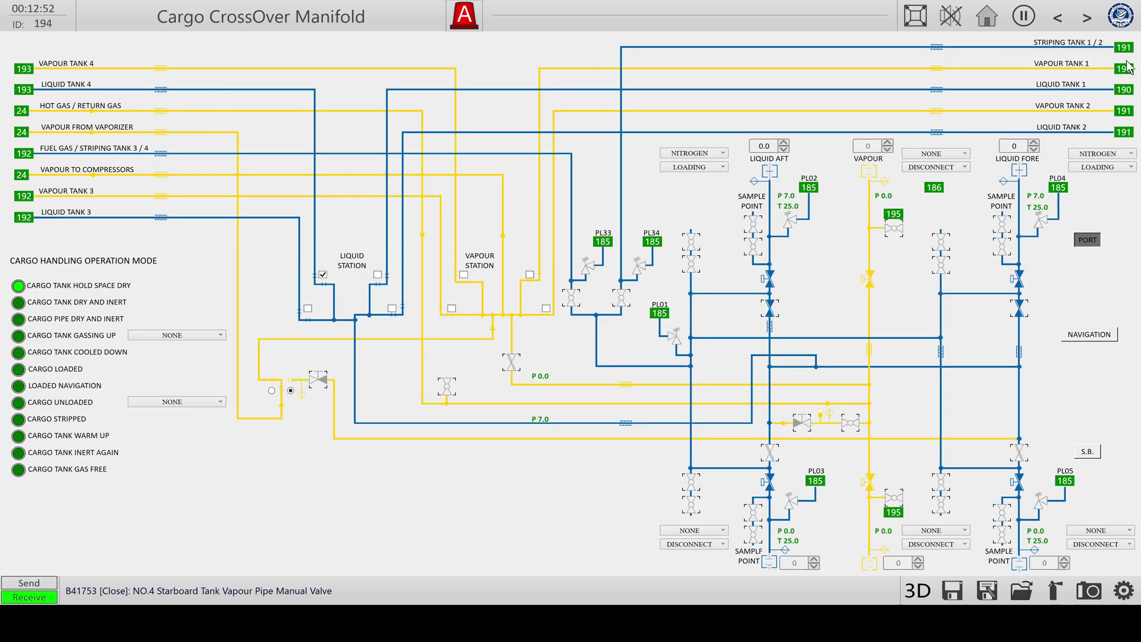
Enter 100 in the LIQUID AFT and LIQUID FORE boxes, then check Shore Tanks shows both lines at 7.0.
{"action": "left_click", "coordinate": [777, 146]}
{"action": "type", "text": "100"}
{"action": "key", "text": "Return"}
{"action": "left_click", "coordinate": [1021, 146]}
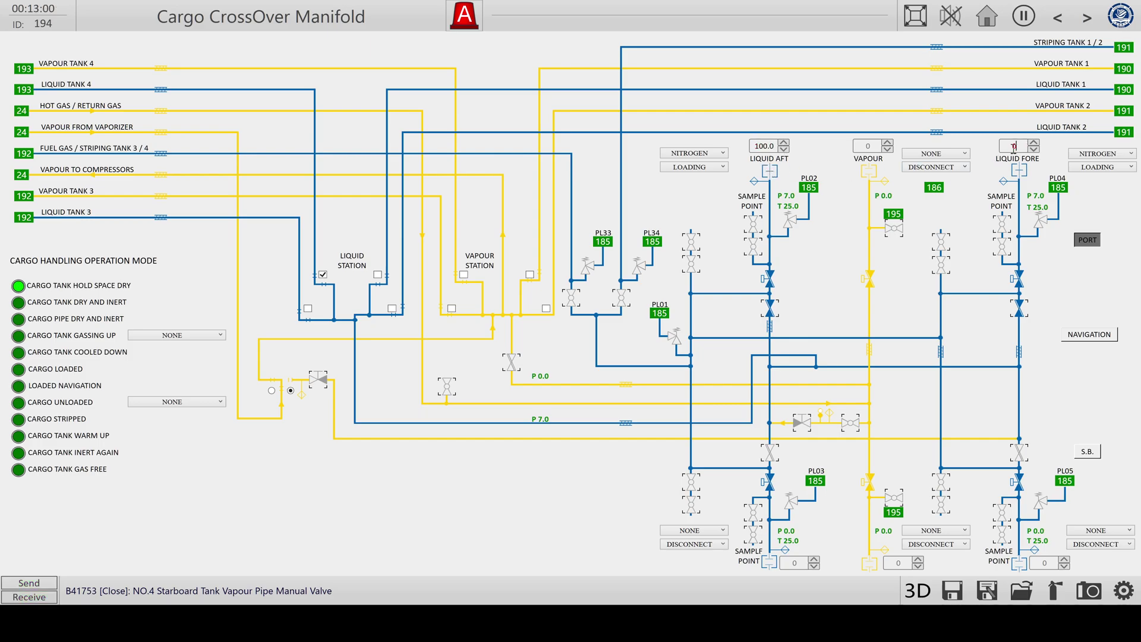
{"action": "type", "text": "100"}
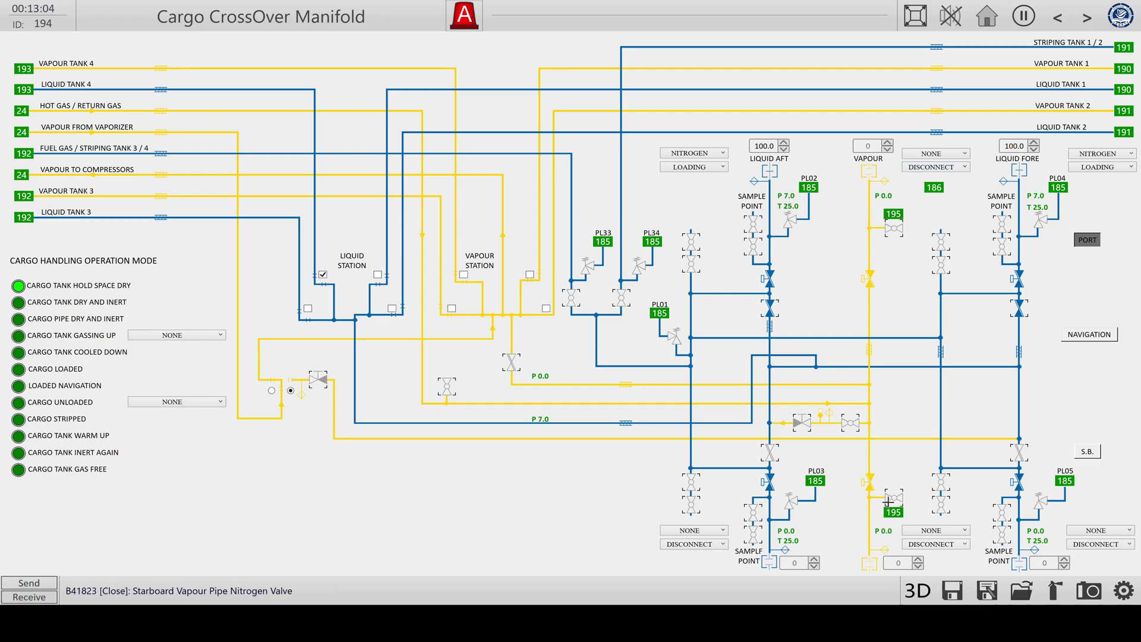
{"action": "left_click", "coordinate": [938, 189]}
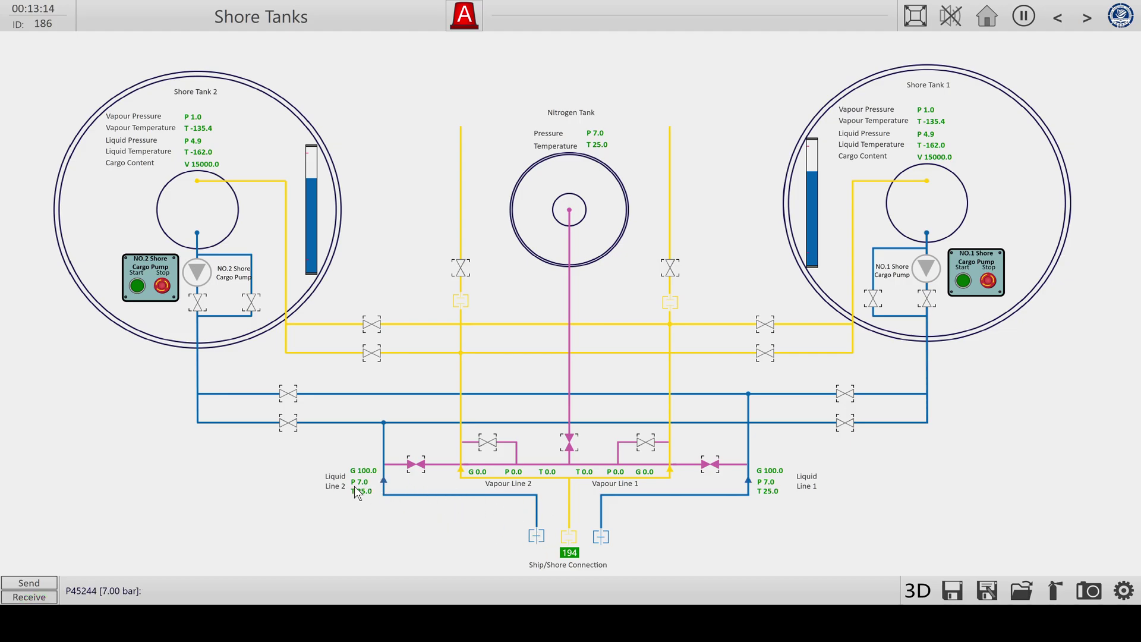
Return from Shore Tanks to the Cargo CrossOver Manifold using the green 194 tag.
{"action": "left_click", "coordinate": [570, 552]}
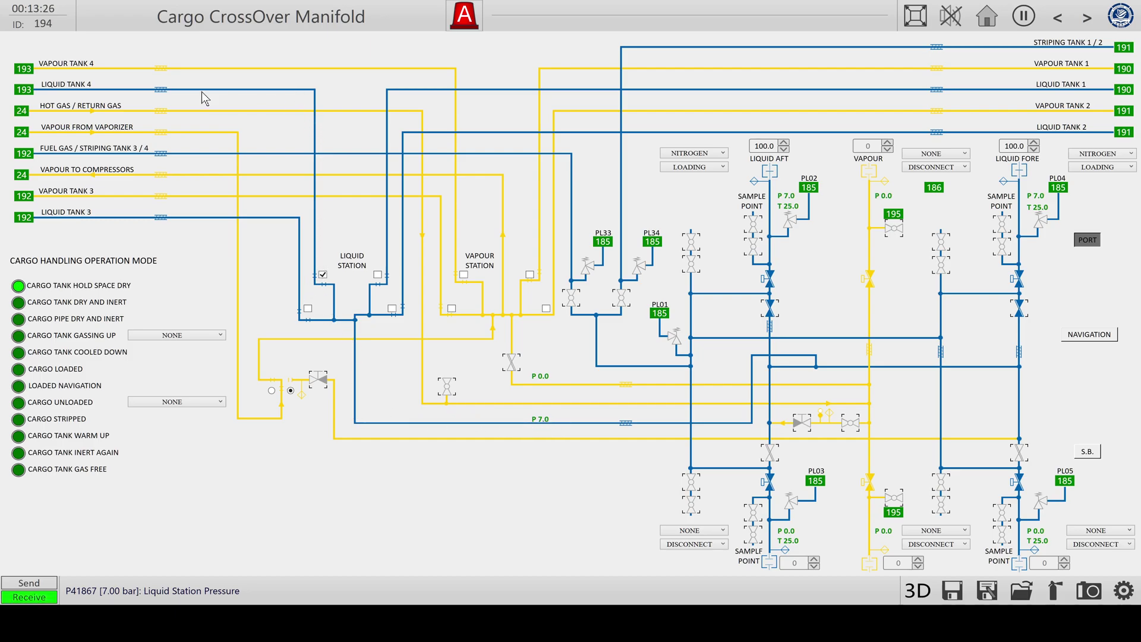
Sample tank 4 gas at bottom aft on port and starboard, then check PV54 vent flow (18.3 m³/h).
{"action": "left_click", "coordinate": [30, 89]}
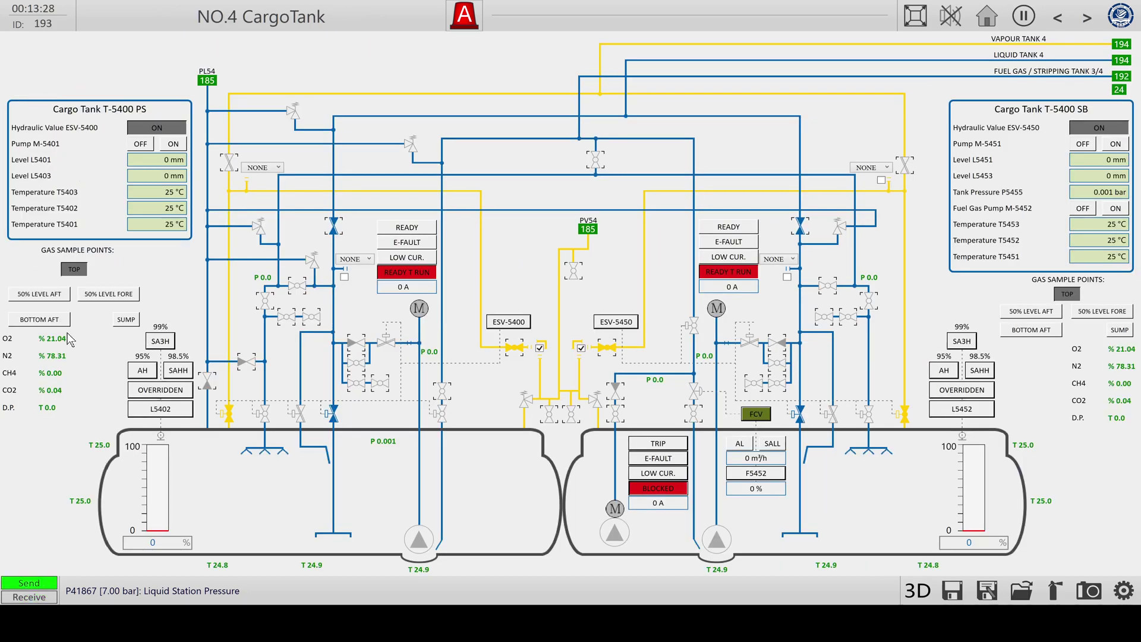
{"action": "left_click", "coordinate": [52, 319]}
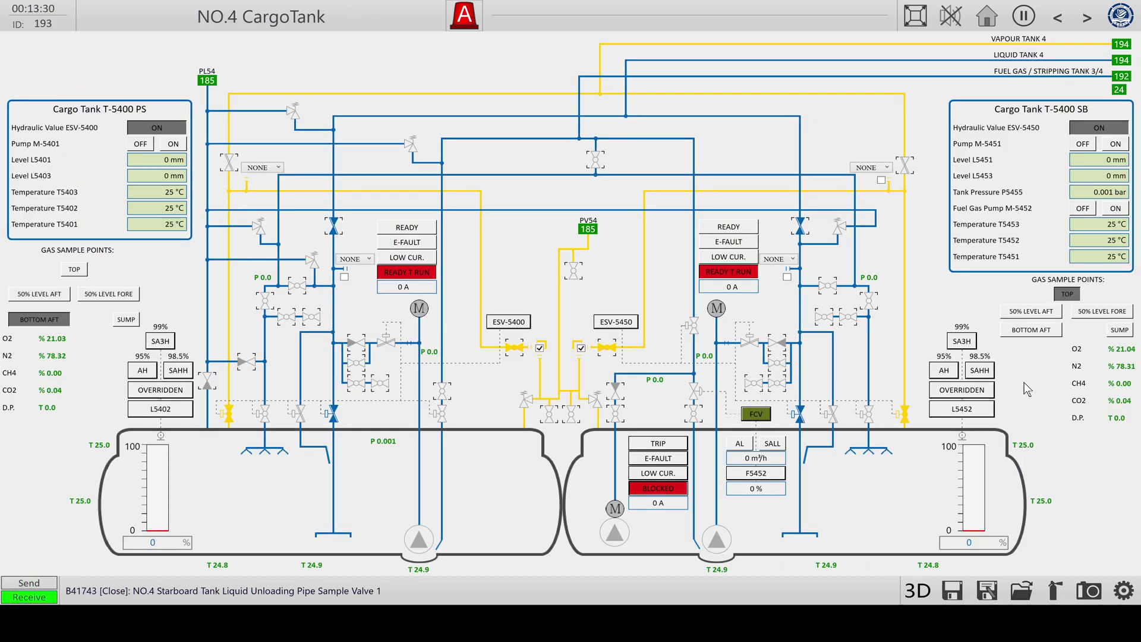
{"action": "left_click", "coordinate": [1039, 337]}
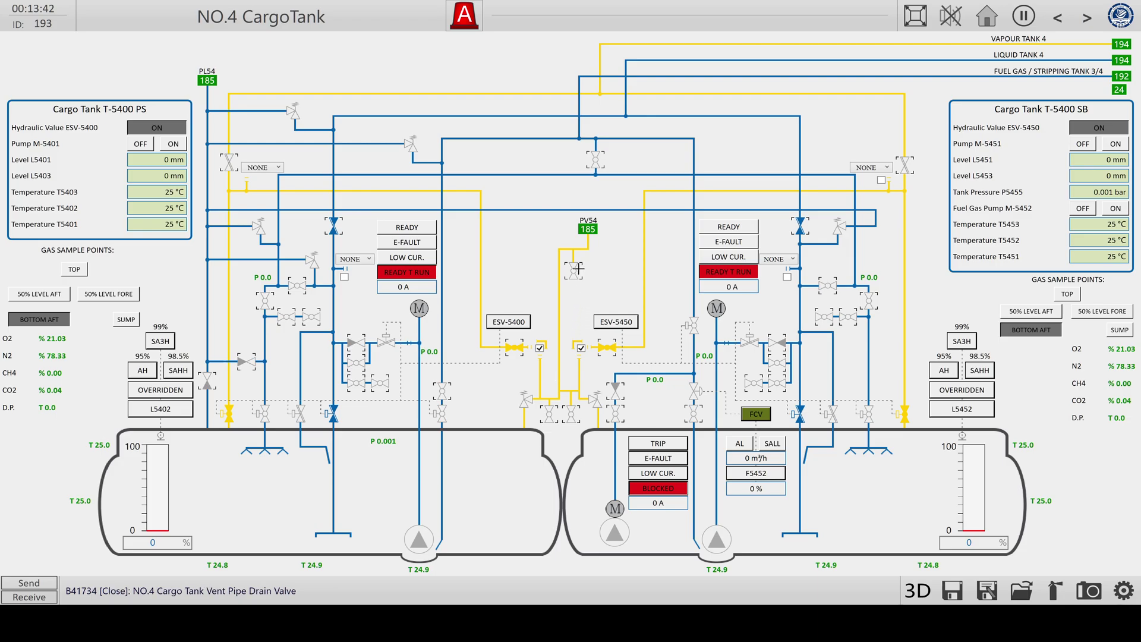
{"action": "left_click", "coordinate": [588, 229]}
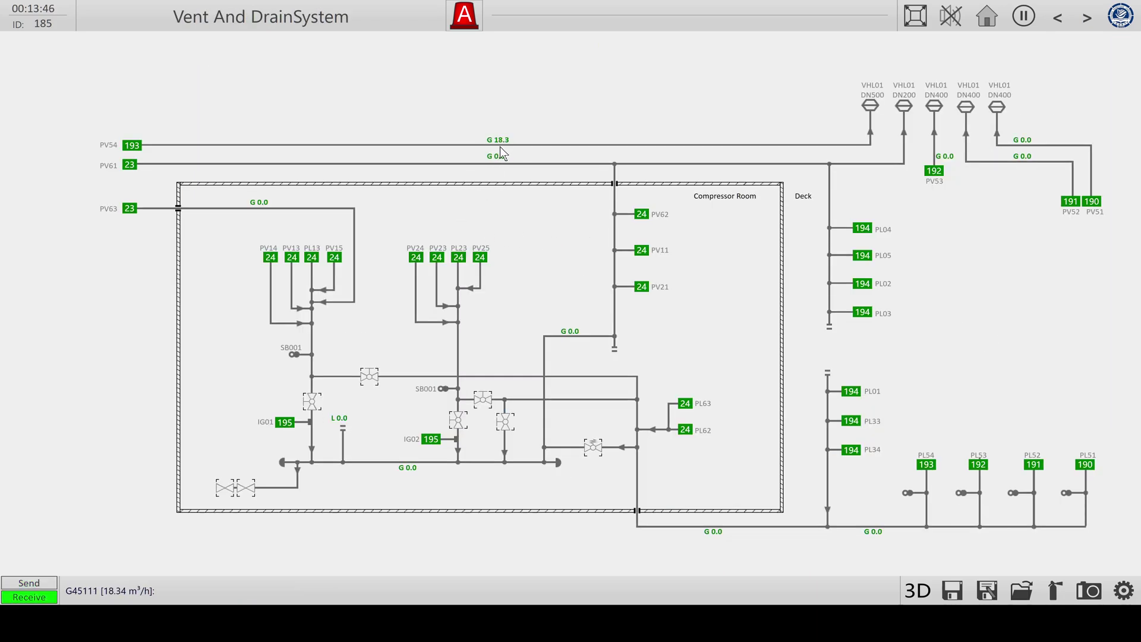
Go back via NO.4 CargoTank to the Cargo CrossOver Manifold page as PV54 vent flow reaches 19.1.
{"action": "left_click", "coordinate": [132, 145]}
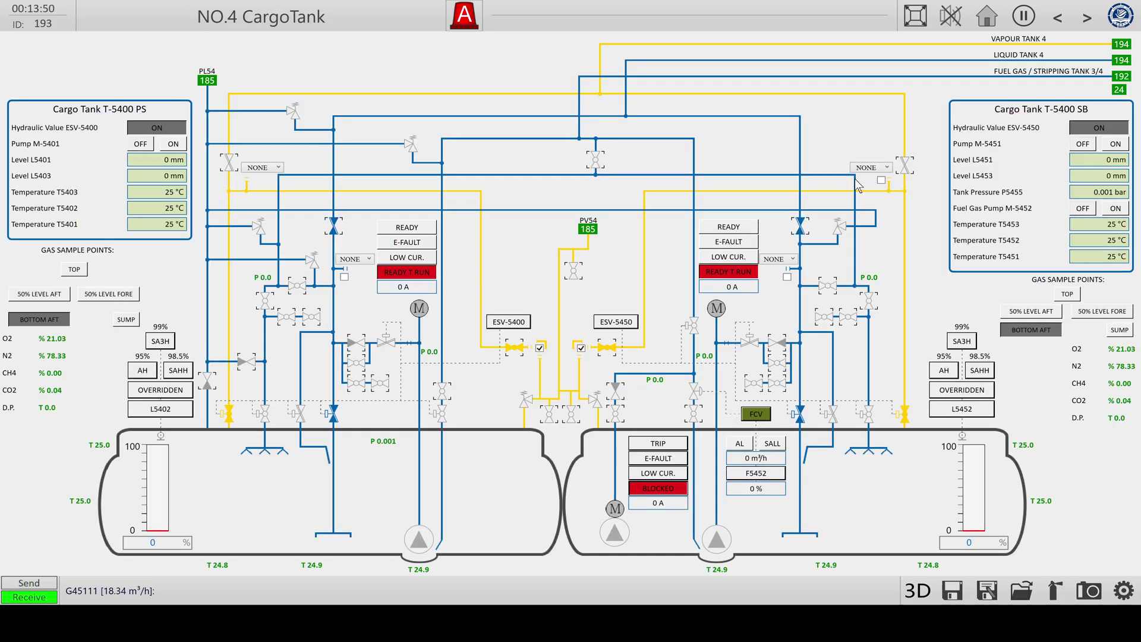
{"action": "left_click", "coordinate": [1116, 45]}
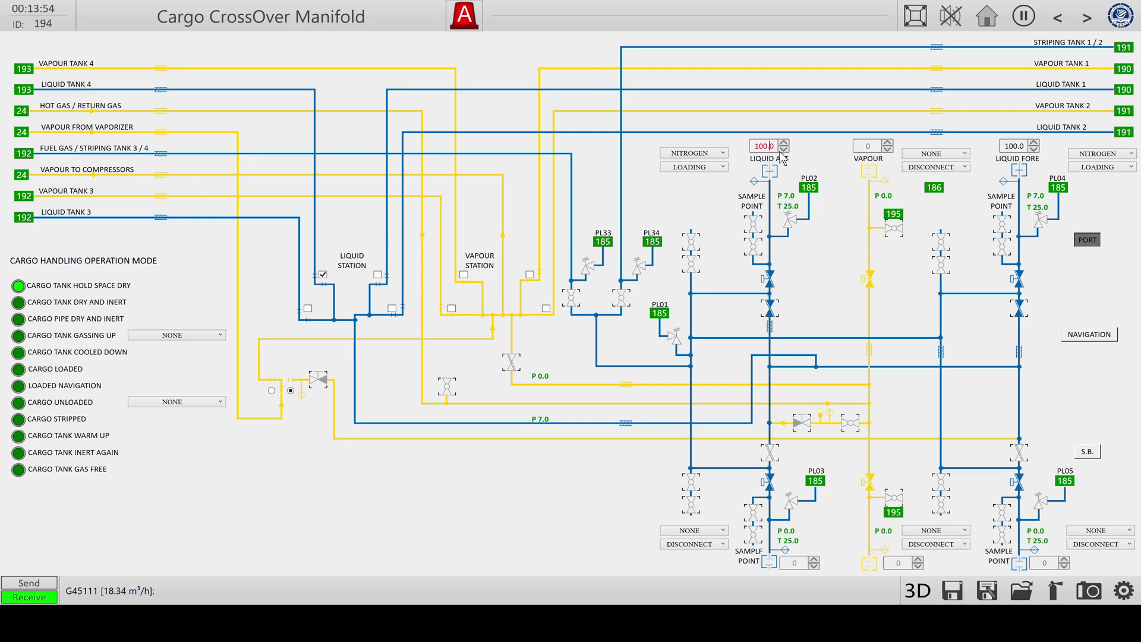
Max out LIQUID AFT and LIQUID FORE at 9999.0, then view tank 4 at 0.068 bar, O2 20.07%.
{"action": "key", "text": "BackSpace"}
{"action": "key", "text": "Return"}
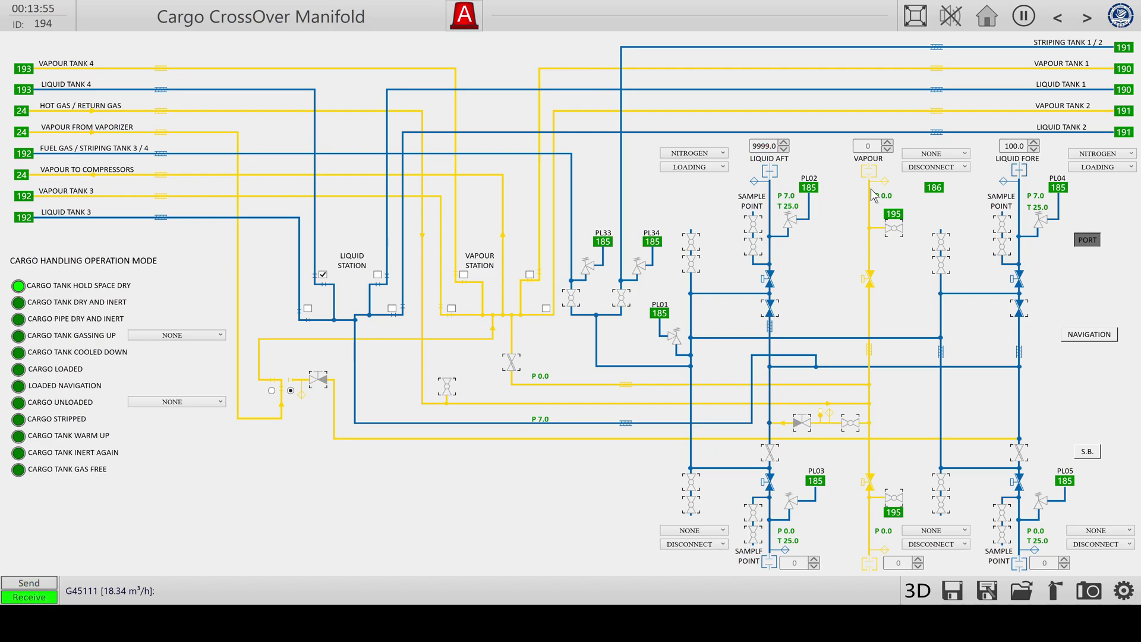
{"action": "left_click", "coordinate": [1021, 146]}
{"action": "key", "text": "BackSpace"}
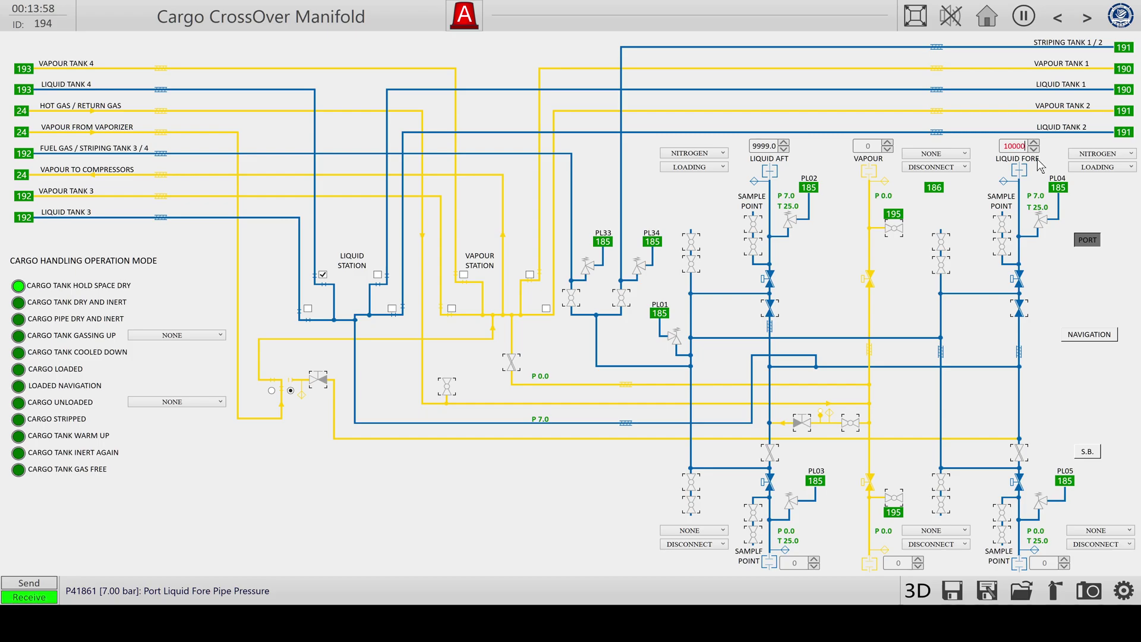
{"action": "key", "text": "Return"}
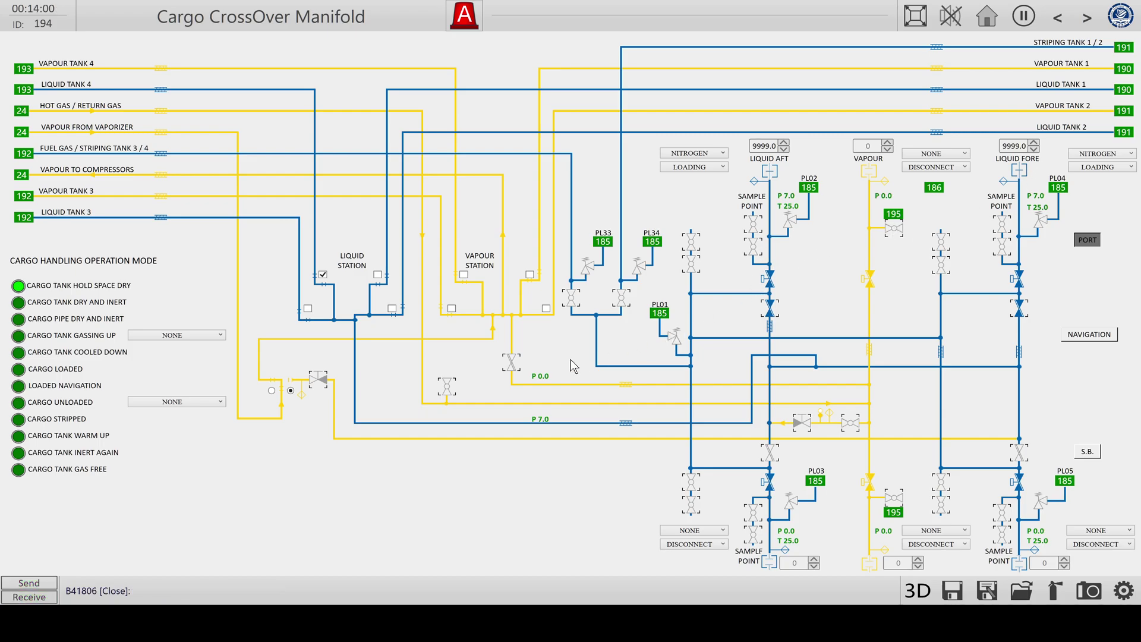
{"action": "left_click", "coordinate": [22, 89]}
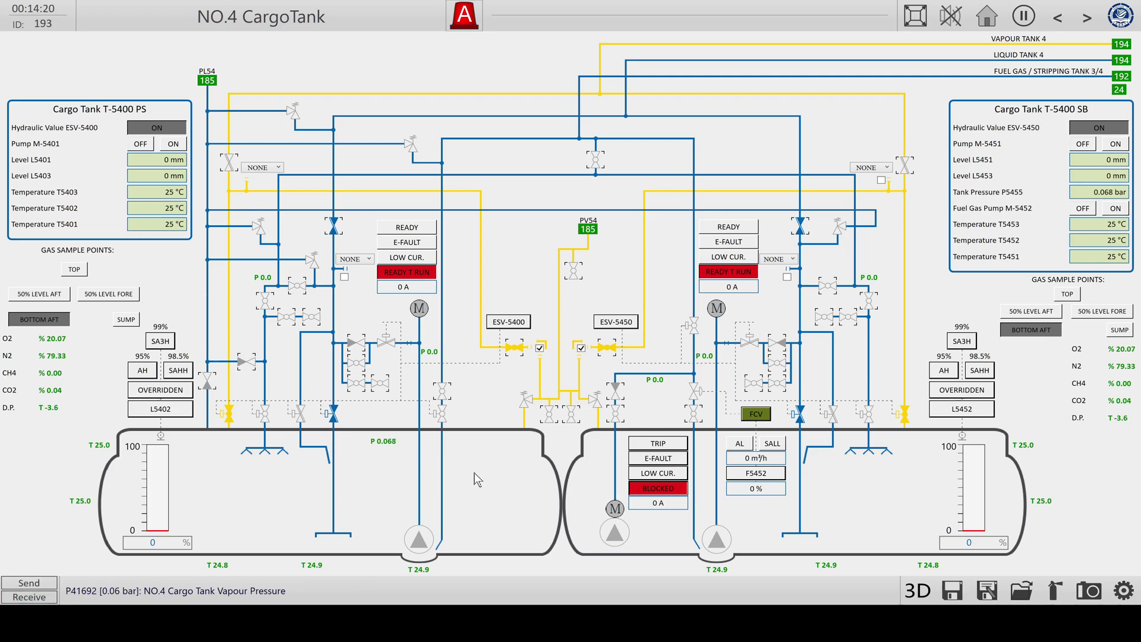
Sample port gas at TOP then bottom aft, check PV54 vent flow past 1380 m³/h, watch O2 reach 19.58%.
{"action": "left_click", "coordinate": [77, 271]}
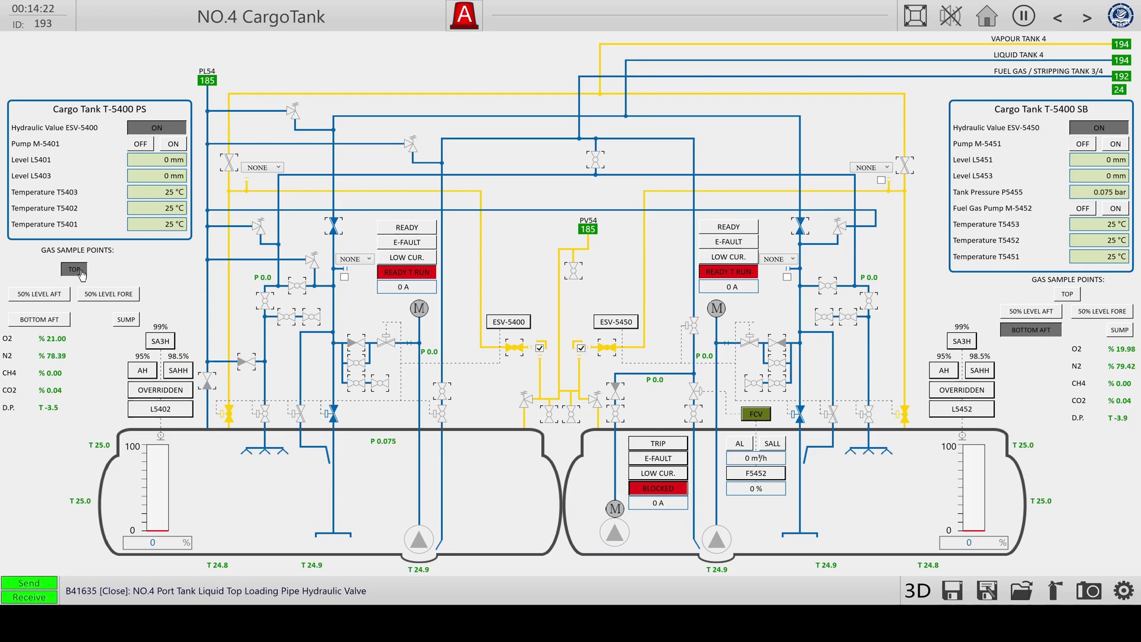
{"action": "left_click", "coordinate": [60, 322]}
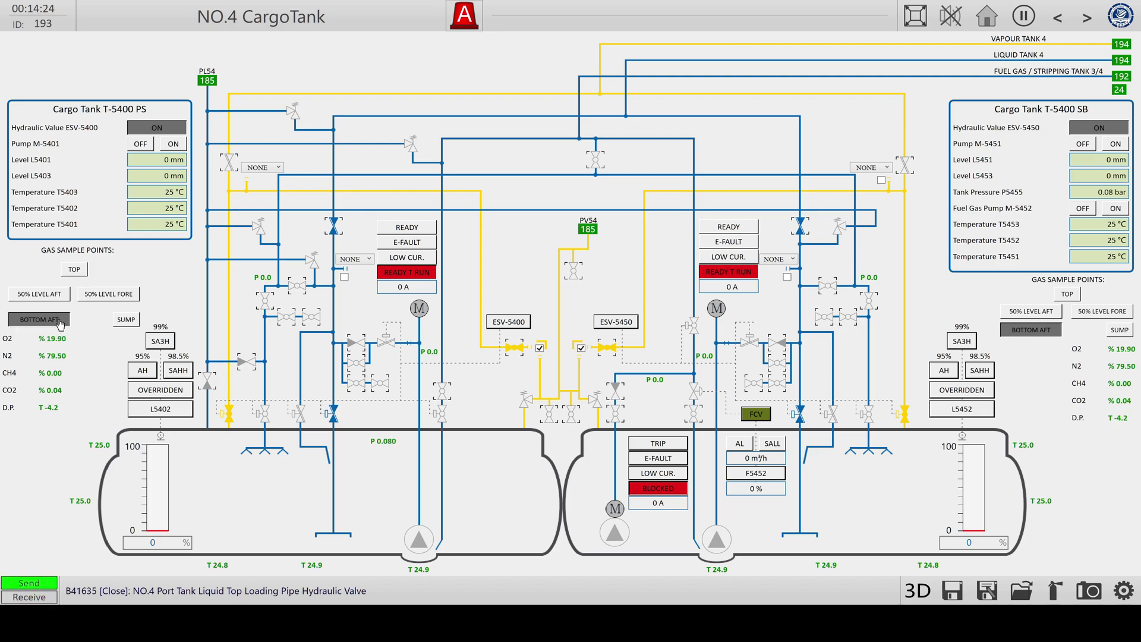
{"action": "left_click", "coordinate": [588, 230]}
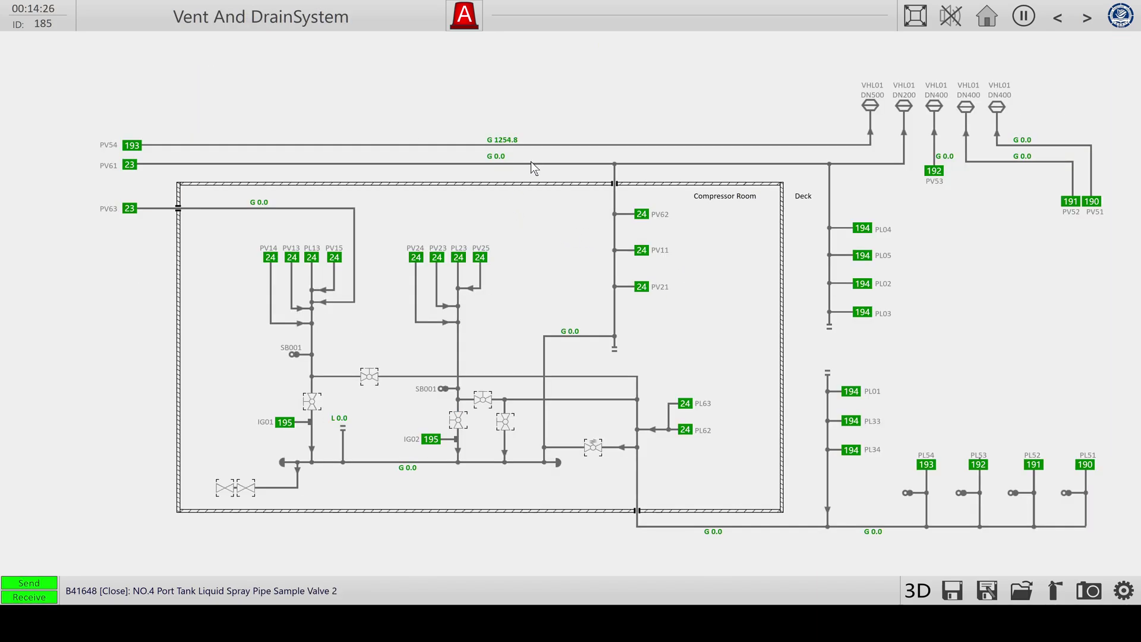
{"action": "left_click", "coordinate": [130, 146]}
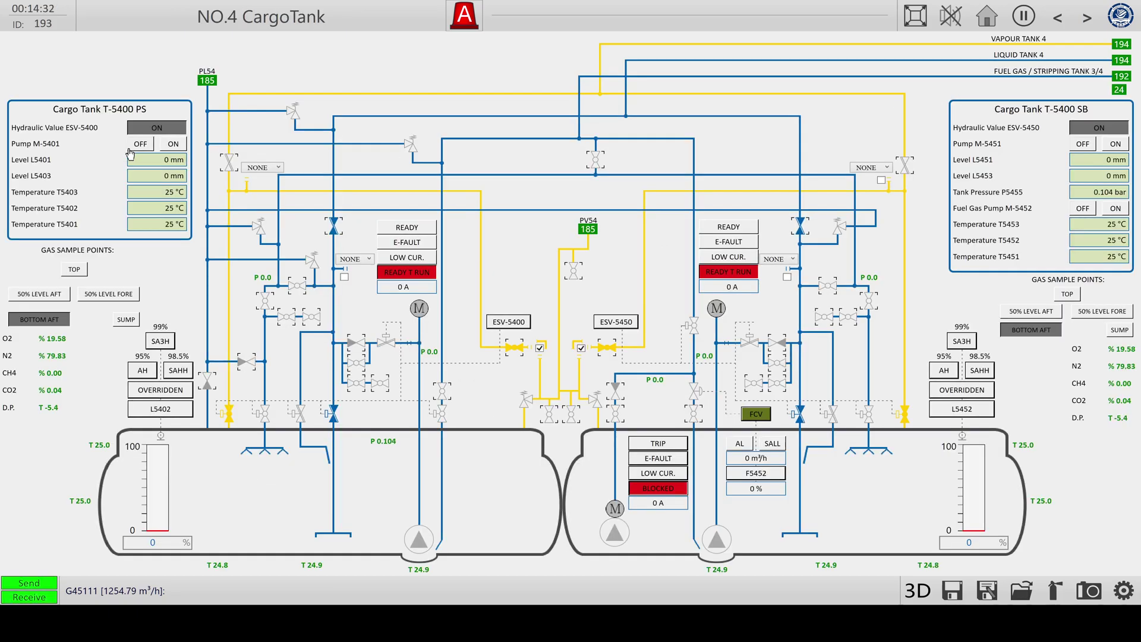